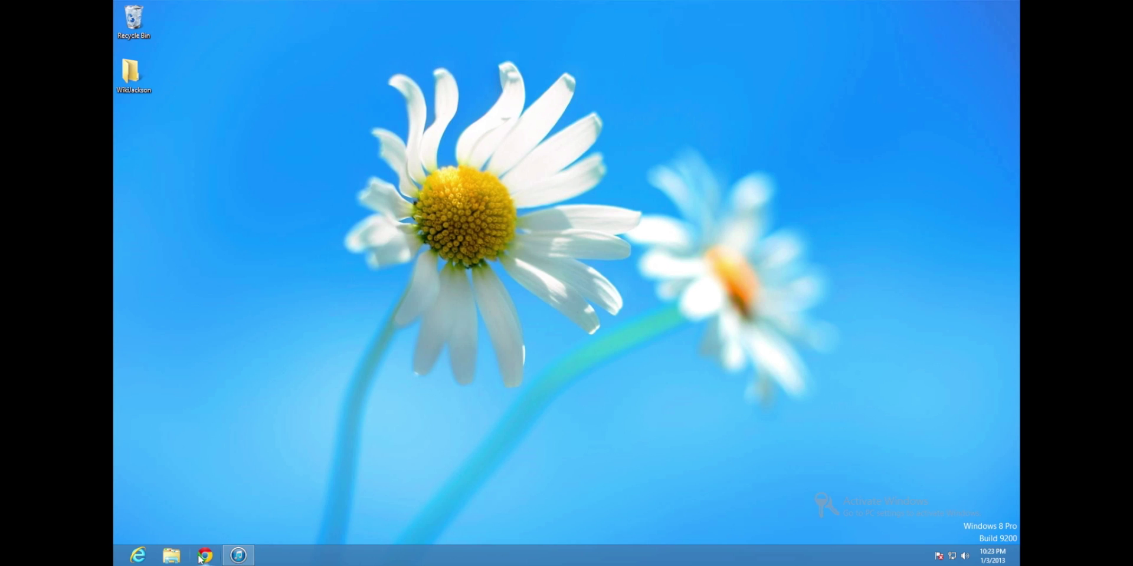
In Chrome, load wikijackson.com/downloads.php, fixing the misspelled address first.
{"action": "left_click", "coordinate": [204, 556]}
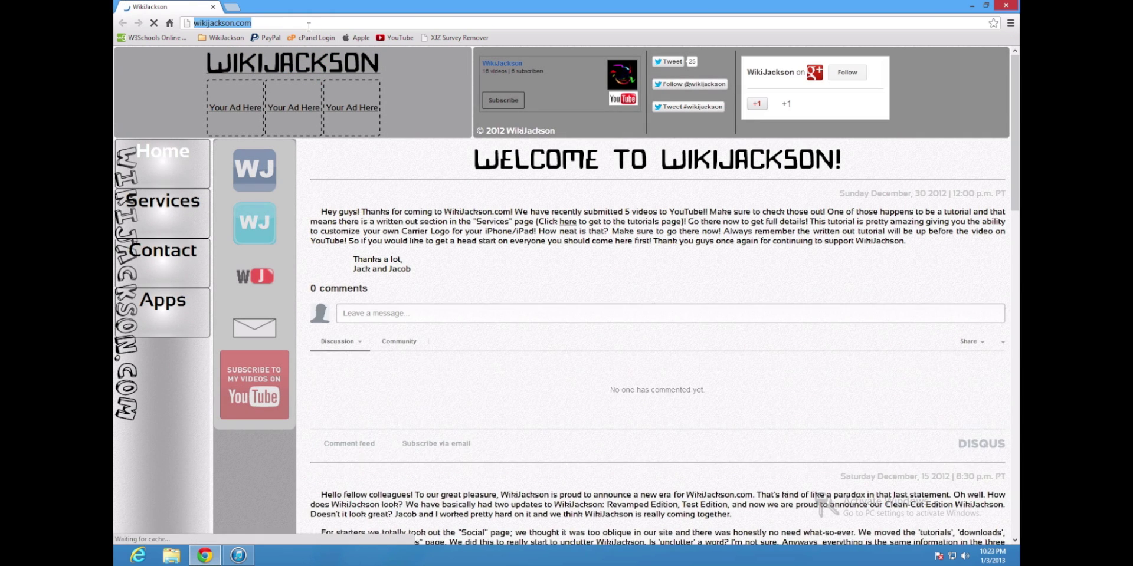
{"action": "left_click", "coordinate": [308, 27]}
{"action": "type", "text": "wikijackson"}
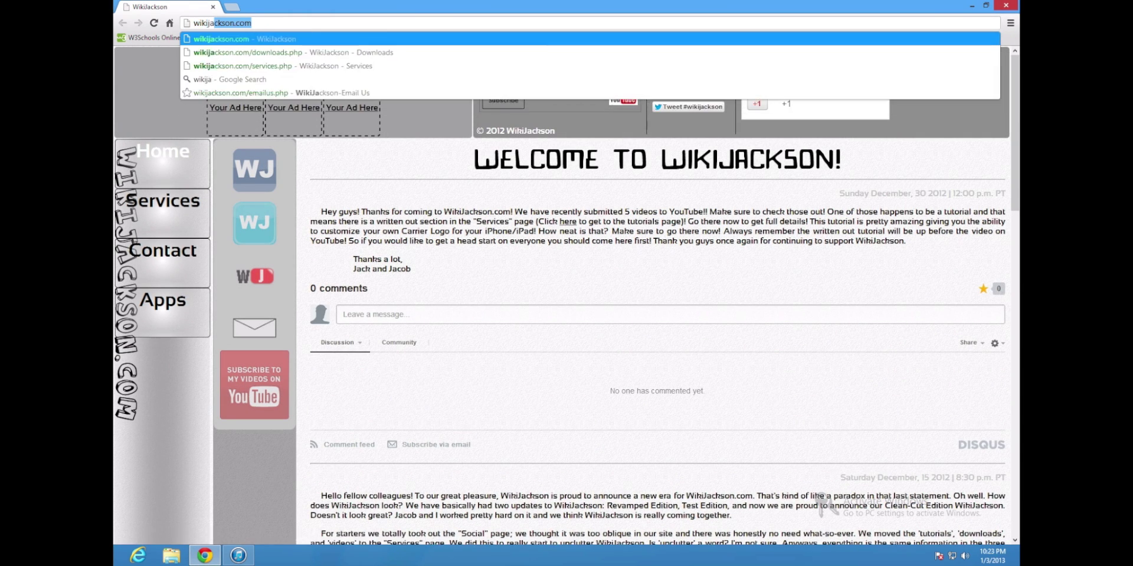
{"action": "type", "text": ".com/"}
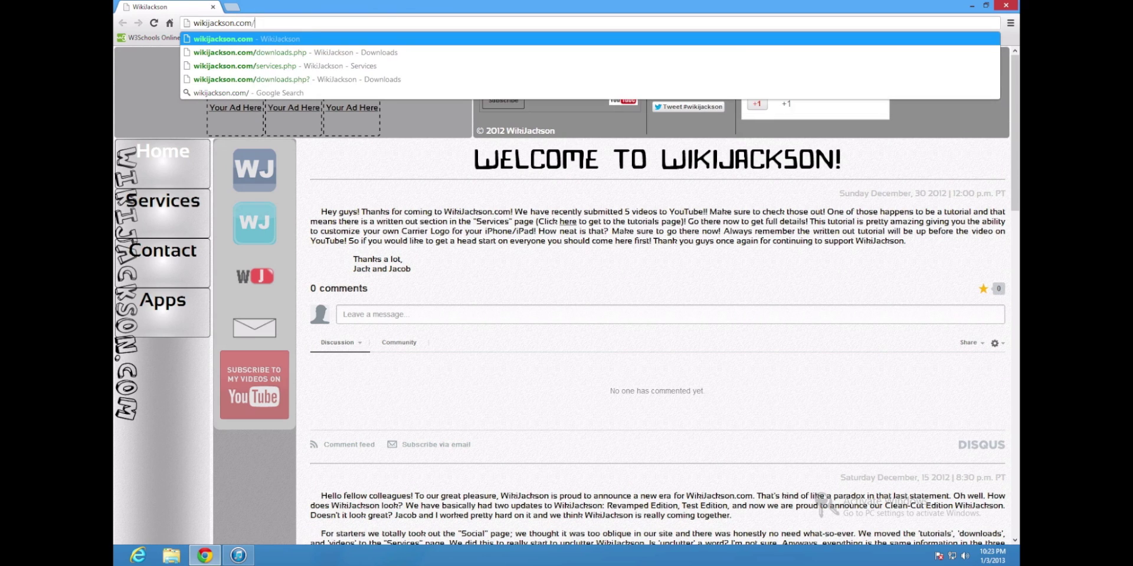
{"action": "type", "text": "downloasd"}
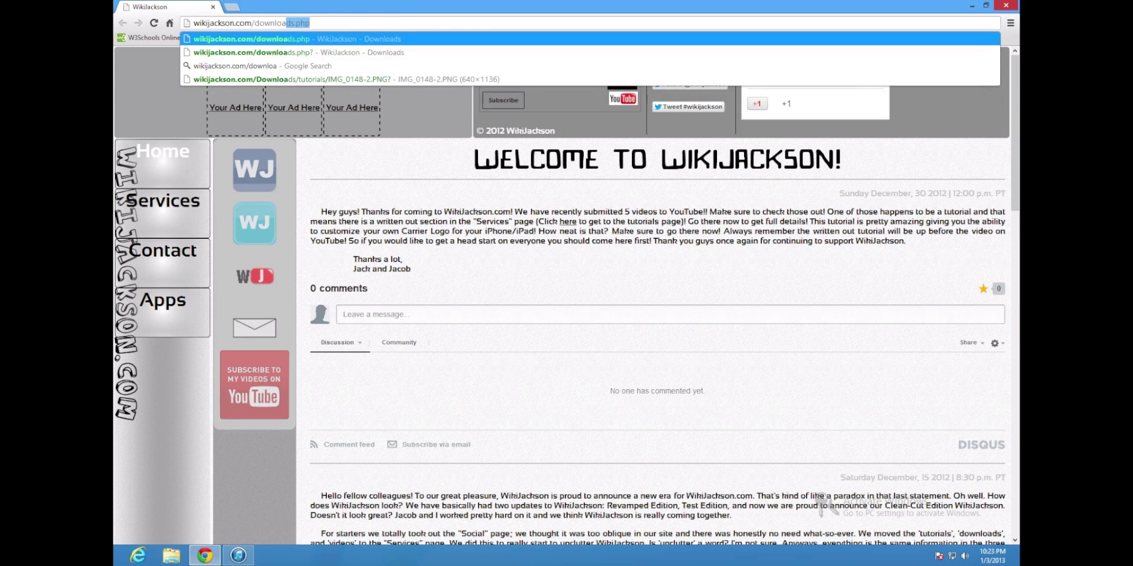
{"action": "key", "text": "BackSpace"}
{"action": "key", "text": "BackSpace"}
{"action": "type", "text": "ds"}
{"action": "key", "text": "Return"}
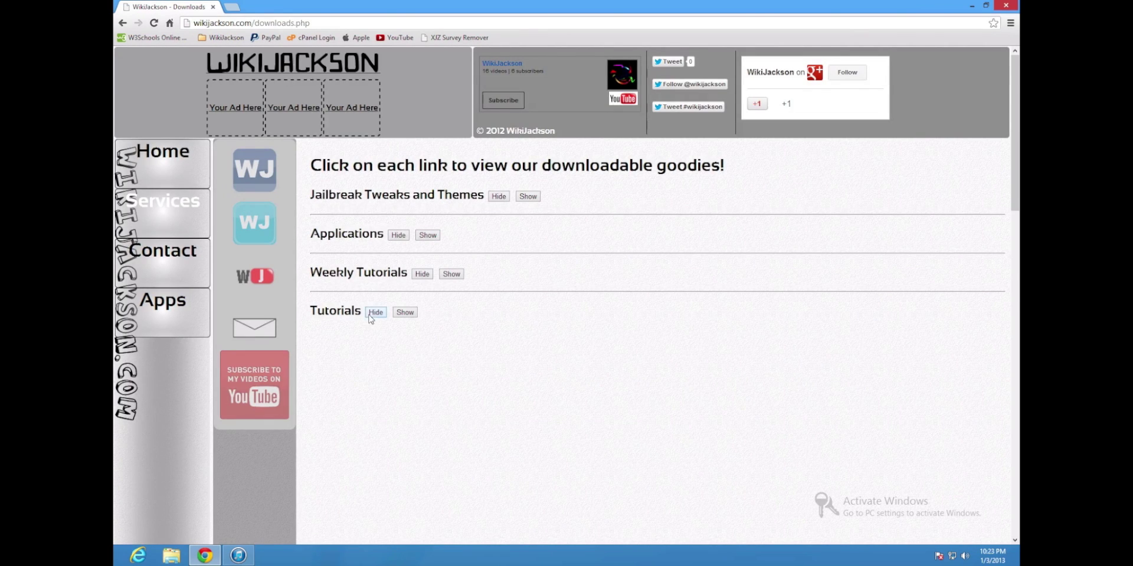
Expand Tutorials, download the Windows Custom Carrier Logo zip, and choose Keep on the download warning.
{"action": "left_click", "coordinate": [404, 313]}
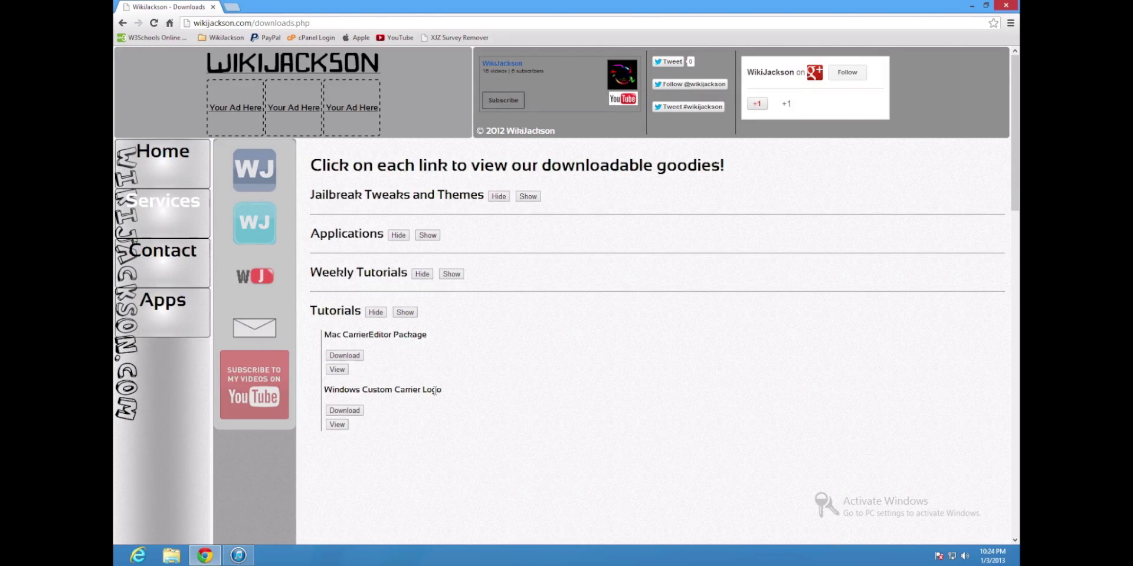
{"action": "left_click", "coordinate": [357, 412]}
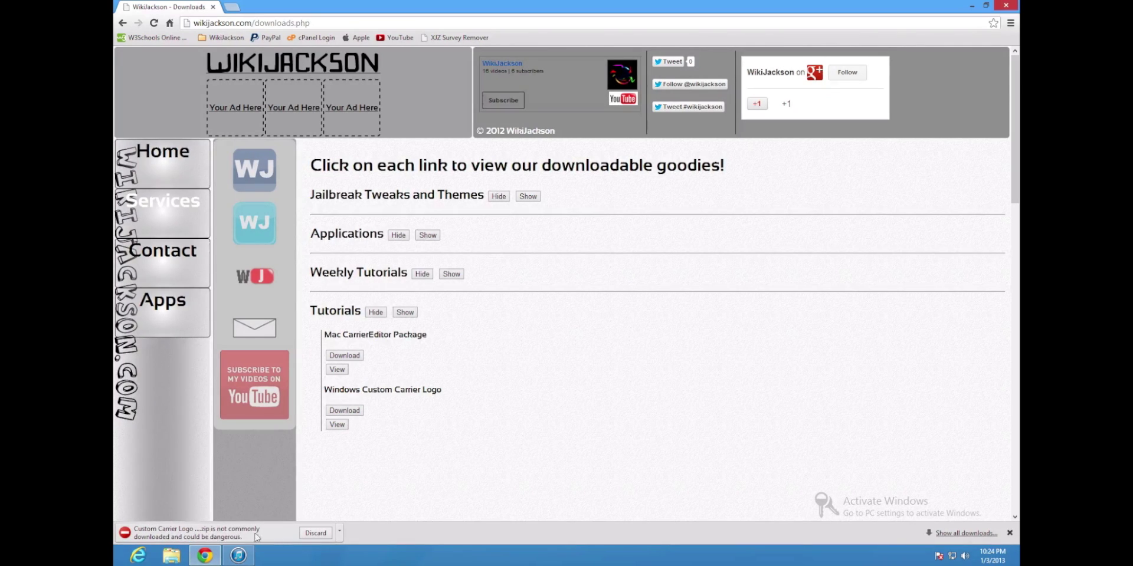
{"action": "left_click", "coordinate": [340, 534]}
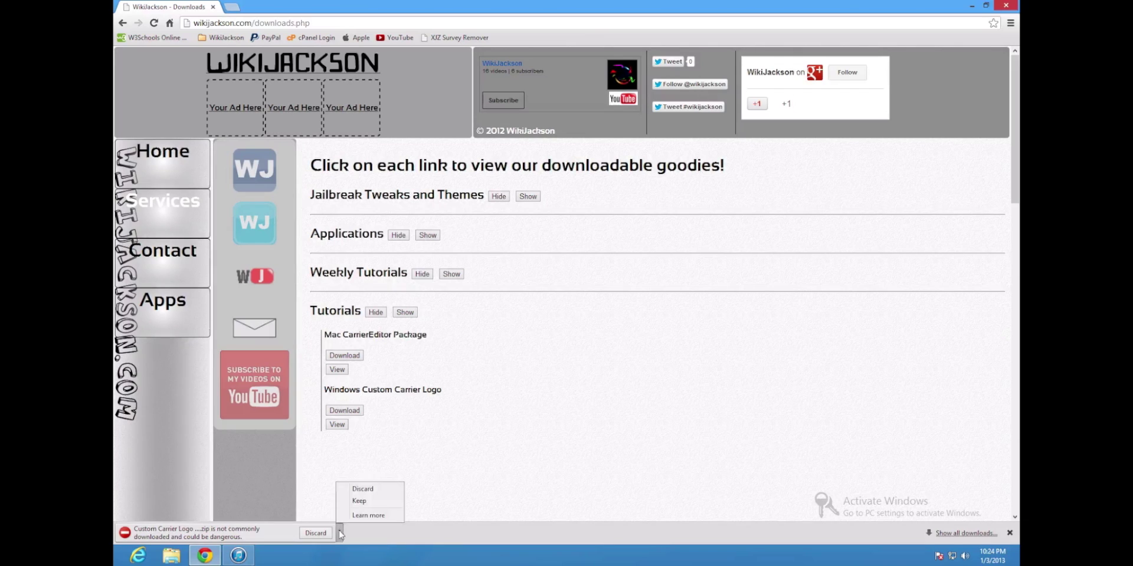
{"action": "left_click", "coordinate": [361, 501]}
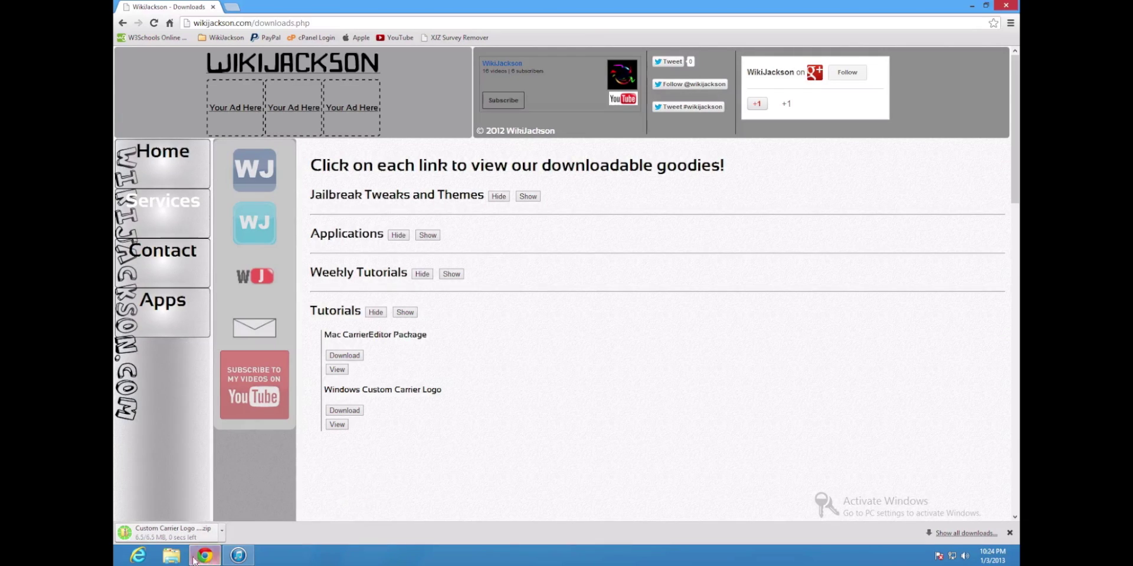
Select the Custom Carrier Logo Package (PC) zip in Downloads and show its Extract tools.
{"action": "left_click", "coordinate": [171, 555]}
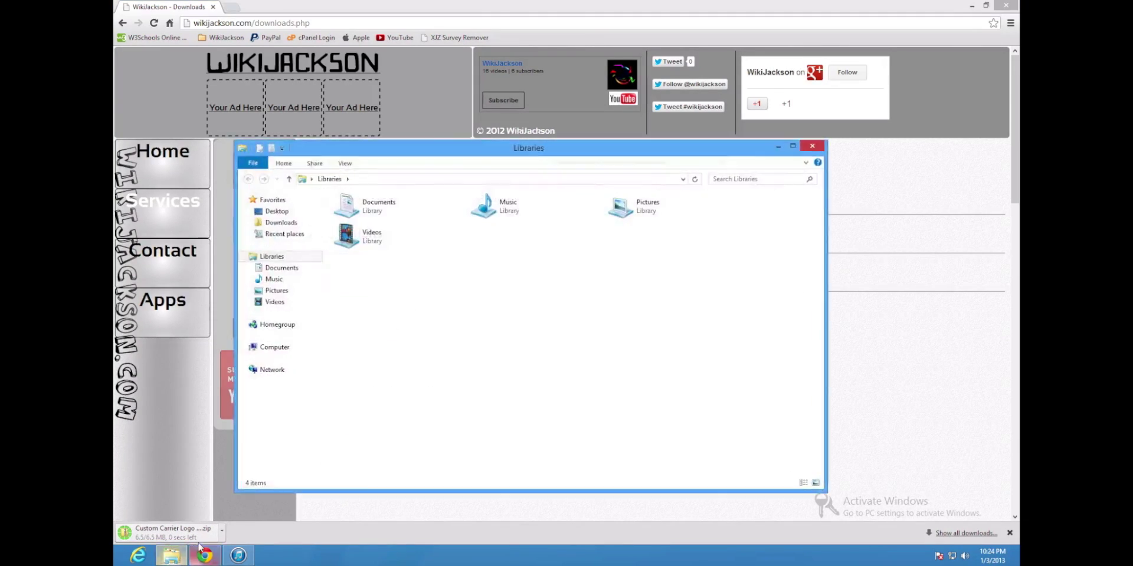
{"action": "left_click", "coordinate": [288, 223]}
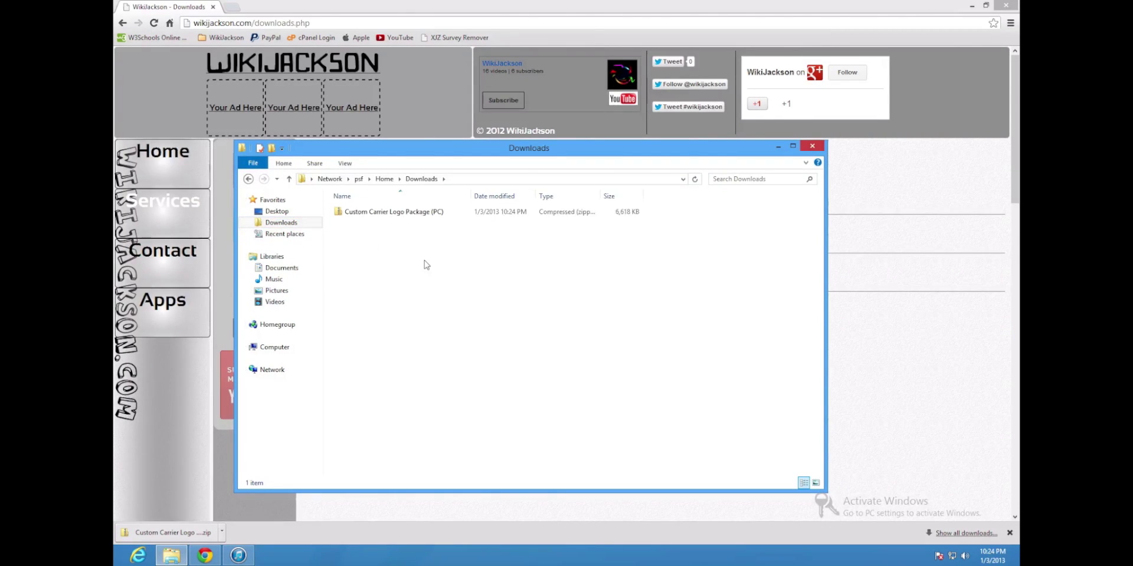
{"action": "left_click_drag", "start_coordinate": [545, 145], "coordinate": [629, 143]}
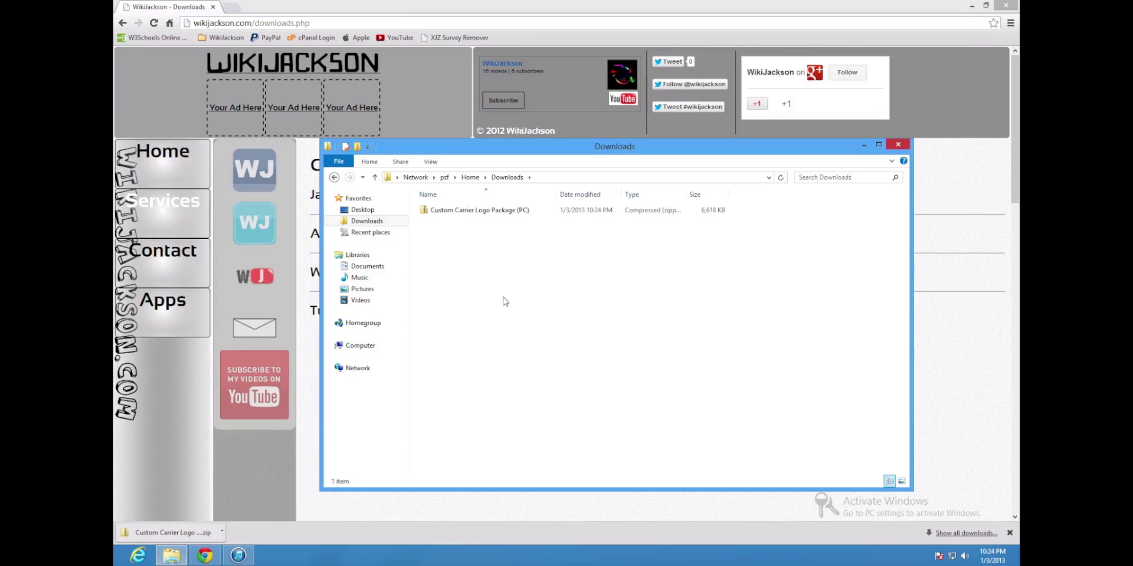
{"action": "left_click", "coordinate": [455, 215]}
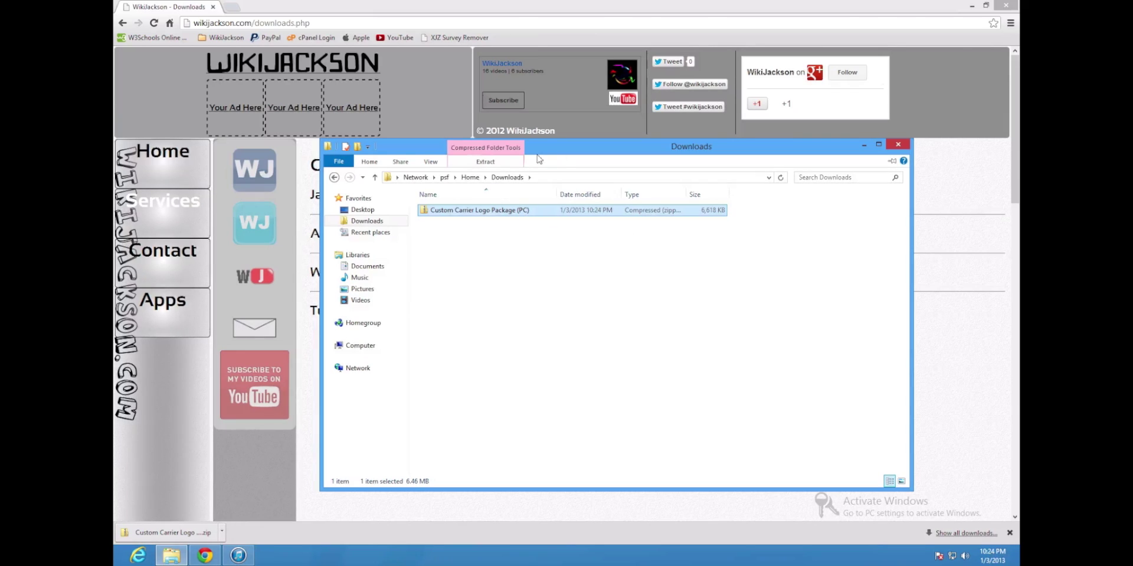
{"action": "left_click", "coordinate": [495, 163]}
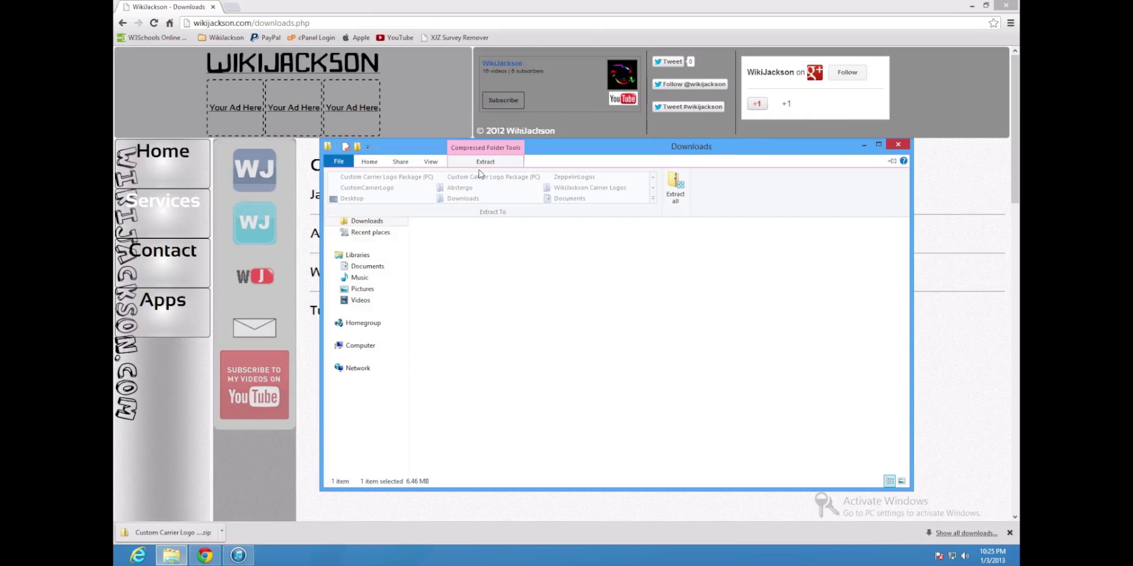
Extract all files from the Custom Carrier Logo Package (PC) zip into the Downloads folder.
{"action": "left_click", "coordinate": [676, 194]}
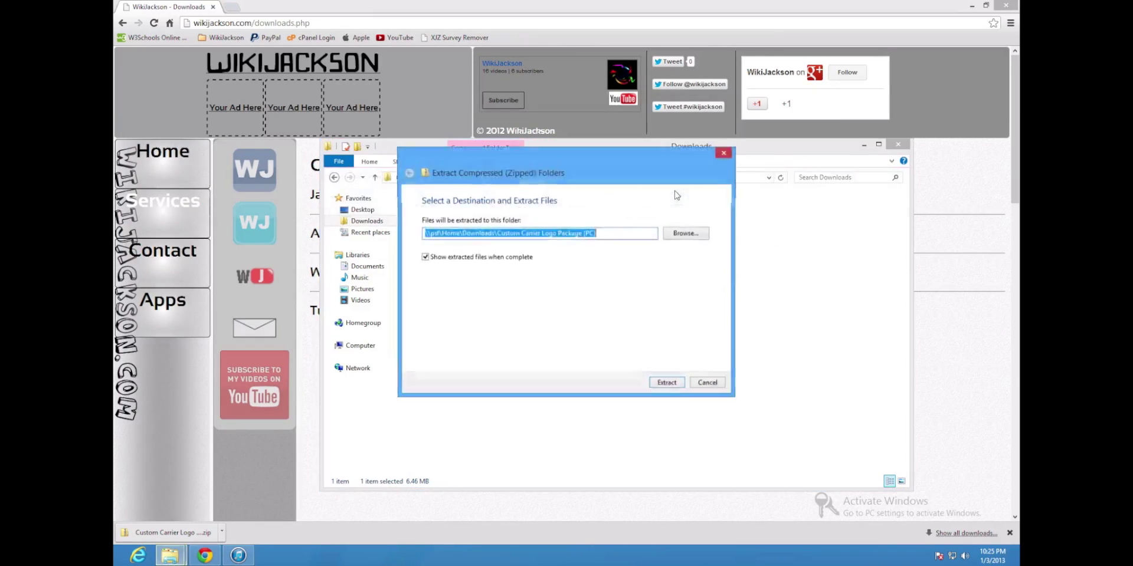
{"action": "left_click", "coordinate": [686, 233]}
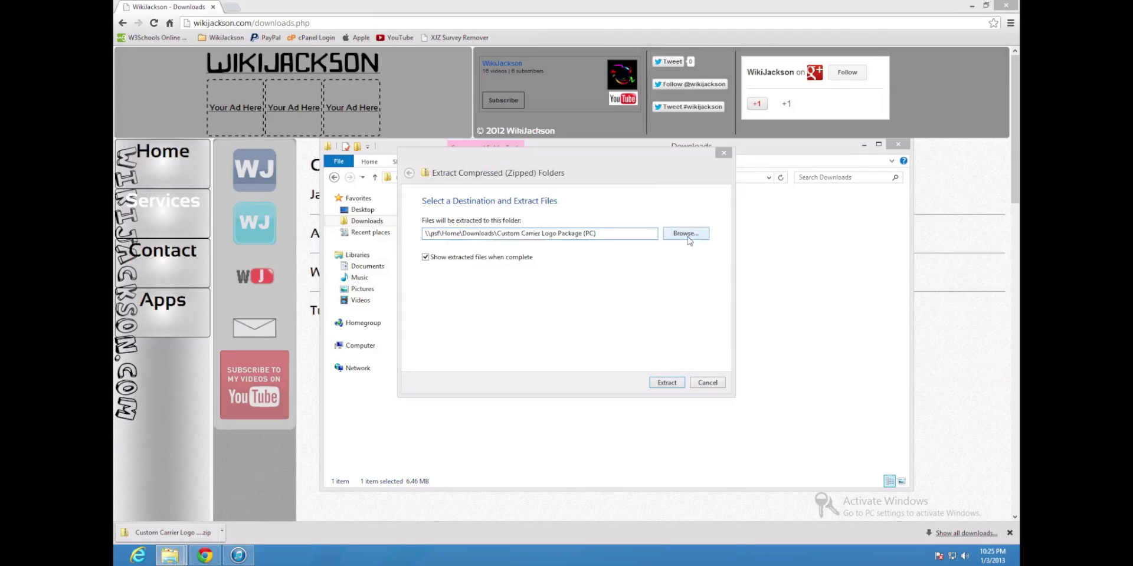
{"action": "double_click", "coordinate": [523, 272]}
{"action": "left_click", "coordinate": [534, 295]}
{"action": "left_click", "coordinate": [583, 370]}
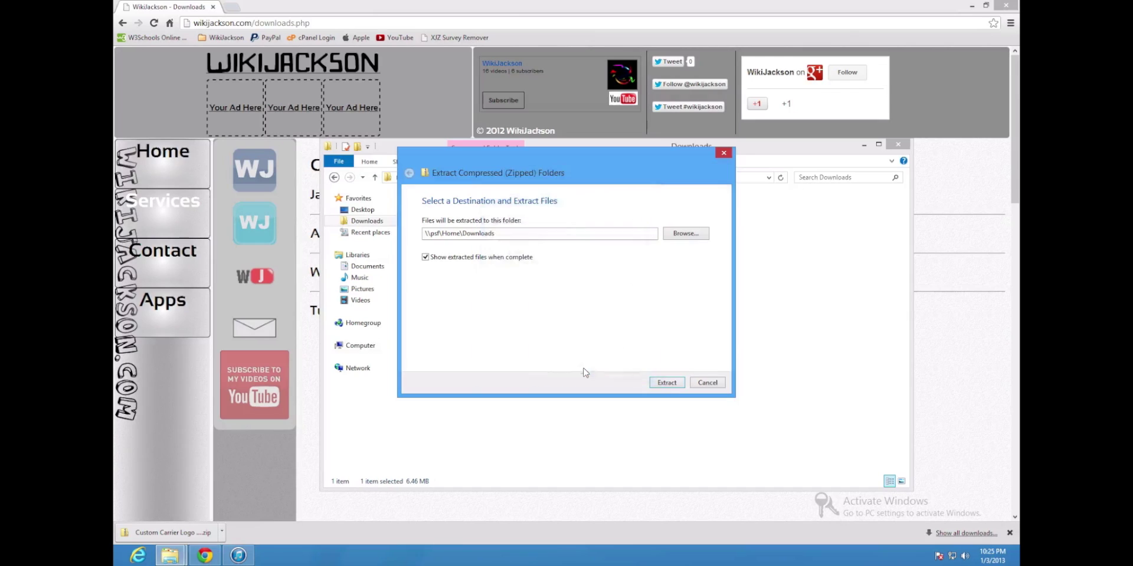
{"action": "left_click", "coordinate": [666, 383]}
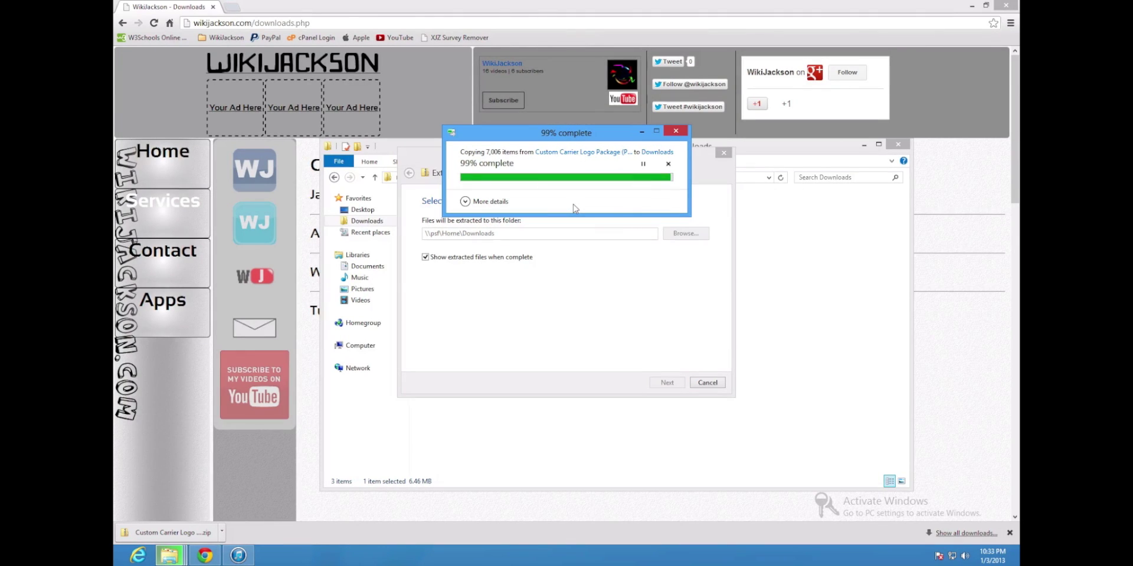
Close Chrome, open the extracted Custom Carrier Logo Package (PC) folder and select CustomCarrierLogo.
{"action": "left_click", "coordinate": [1001, 5]}
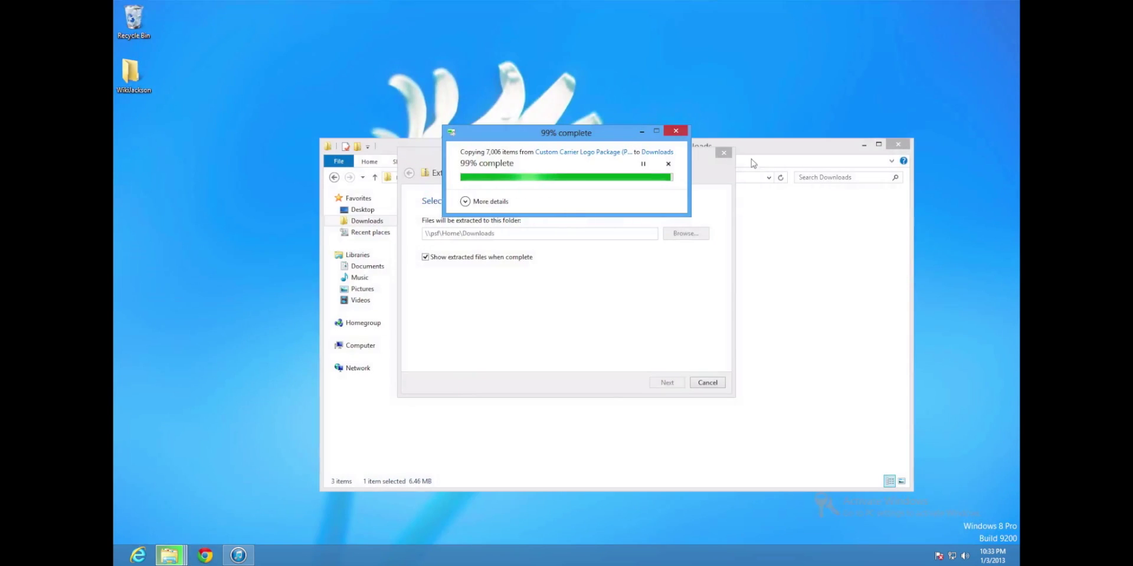
{"action": "left_click_drag", "start_coordinate": [593, 146], "coordinate": [594, 124]}
{"action": "left_click", "coordinate": [547, 293]}
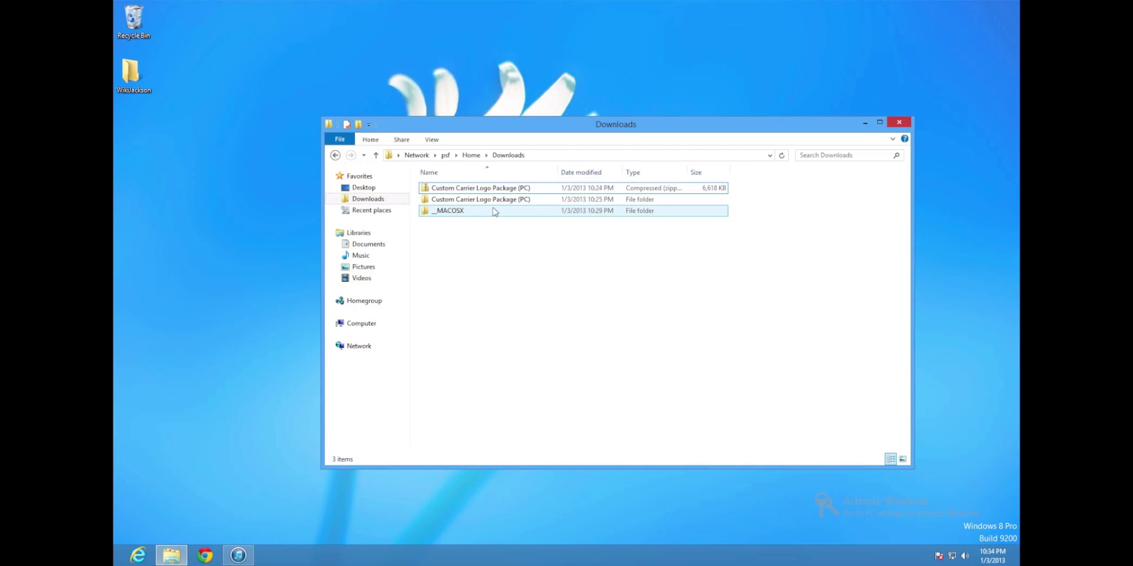
{"action": "double_click", "coordinate": [468, 201]}
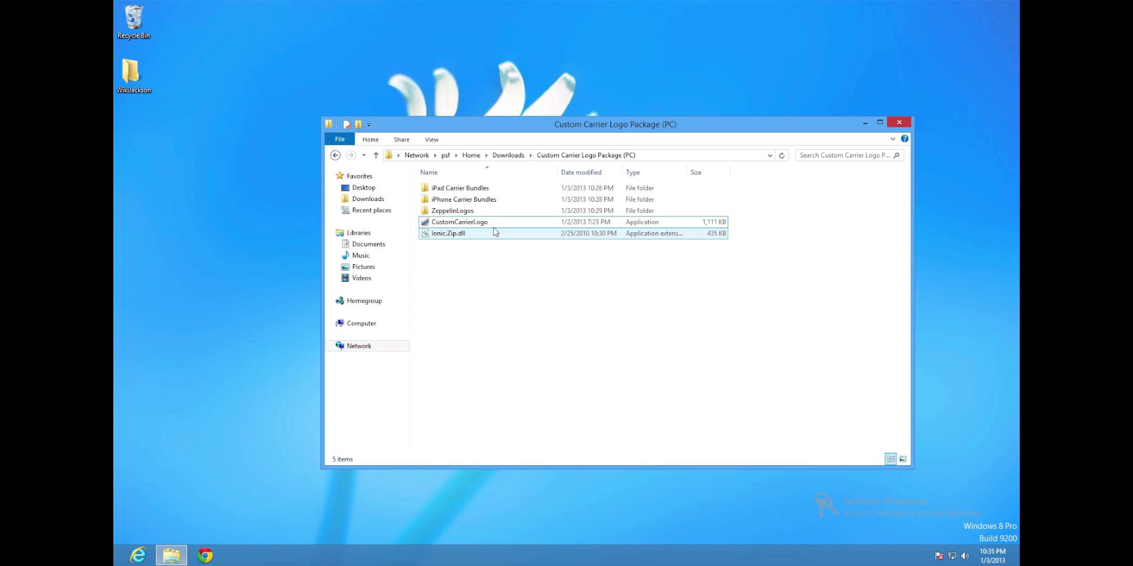
{"action": "left_click", "coordinate": [494, 226]}
Launch CustomCarrierLogo.exe and continue past its welcome screen with Let's Get Started.
{"action": "double_click", "coordinate": [494, 226]}
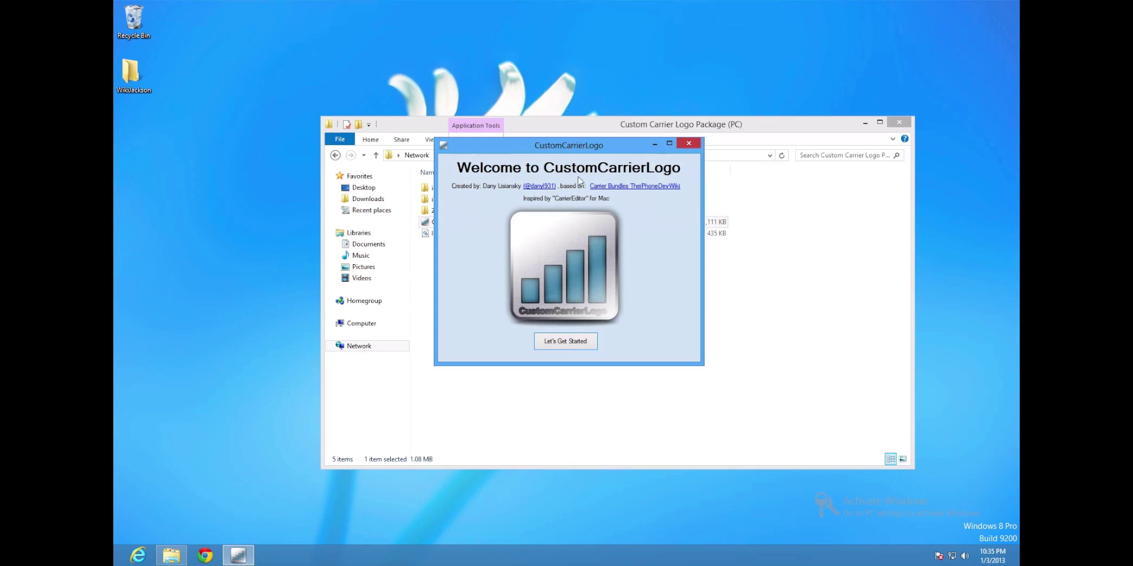
{"action": "left_click_drag", "start_coordinate": [533, 152], "coordinate": [281, 195]}
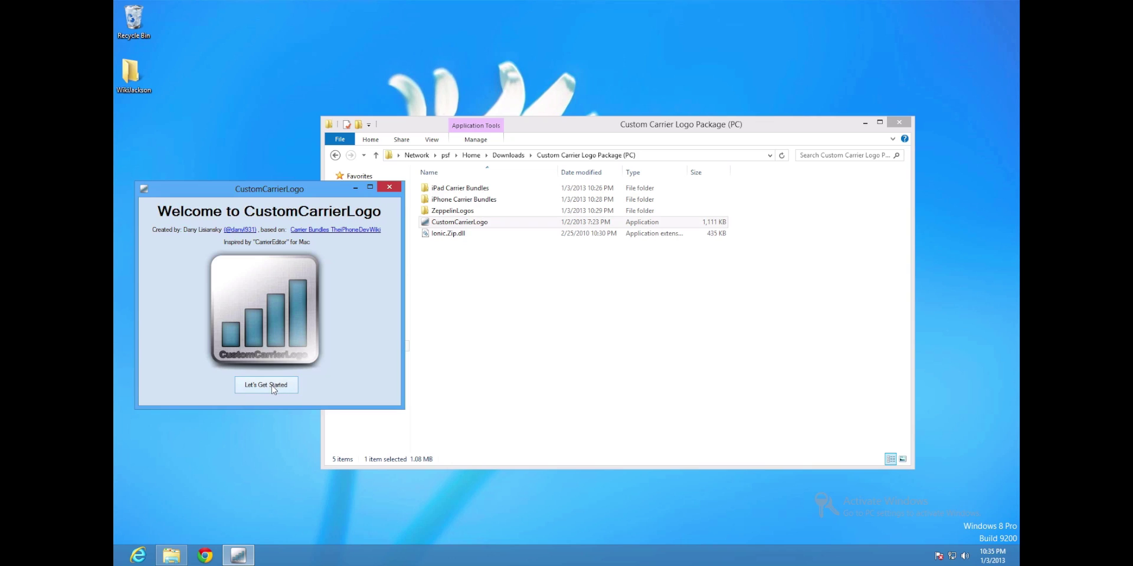
{"action": "left_click", "coordinate": [272, 387]}
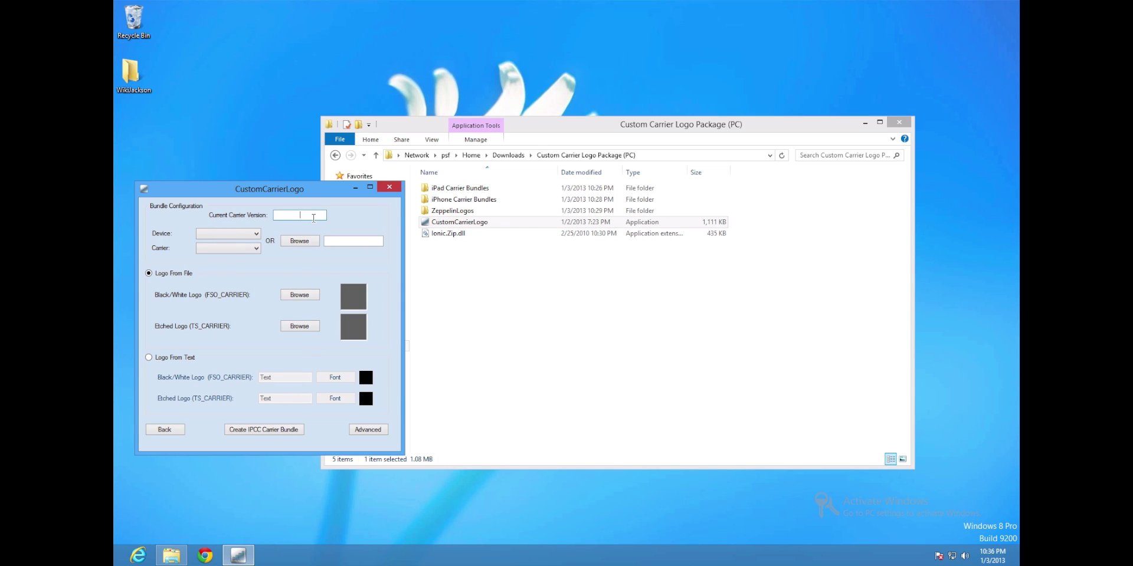
Enter carrier version 13.3, choose device iPhone and carrier Verizon_LTE_US in the bundle form.
{"action": "type", "text": "13.3"}
{"action": "left_click", "coordinate": [214, 235]}
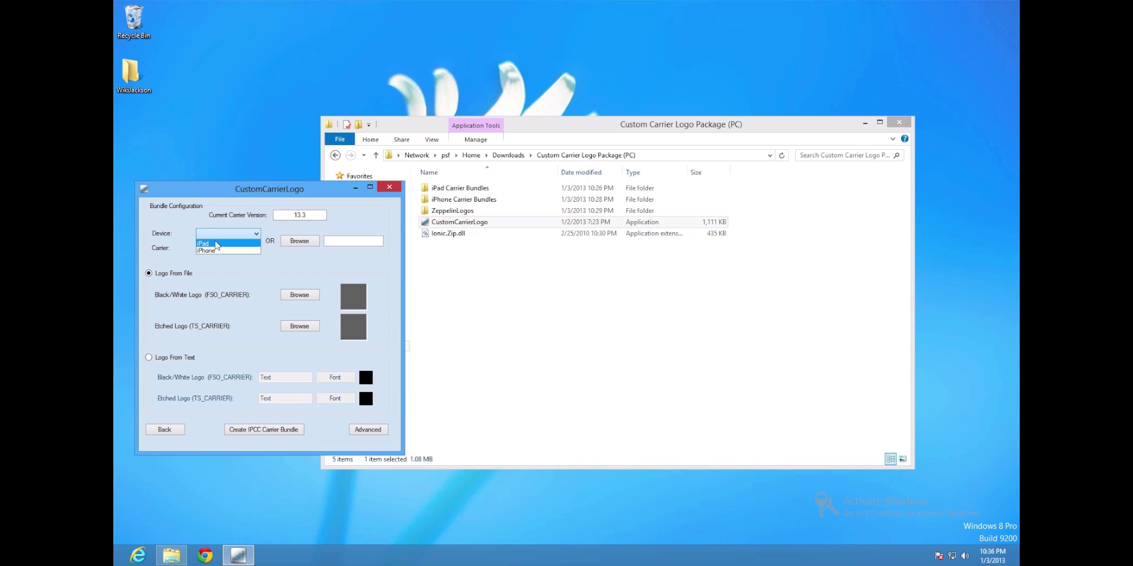
{"action": "left_click", "coordinate": [209, 250]}
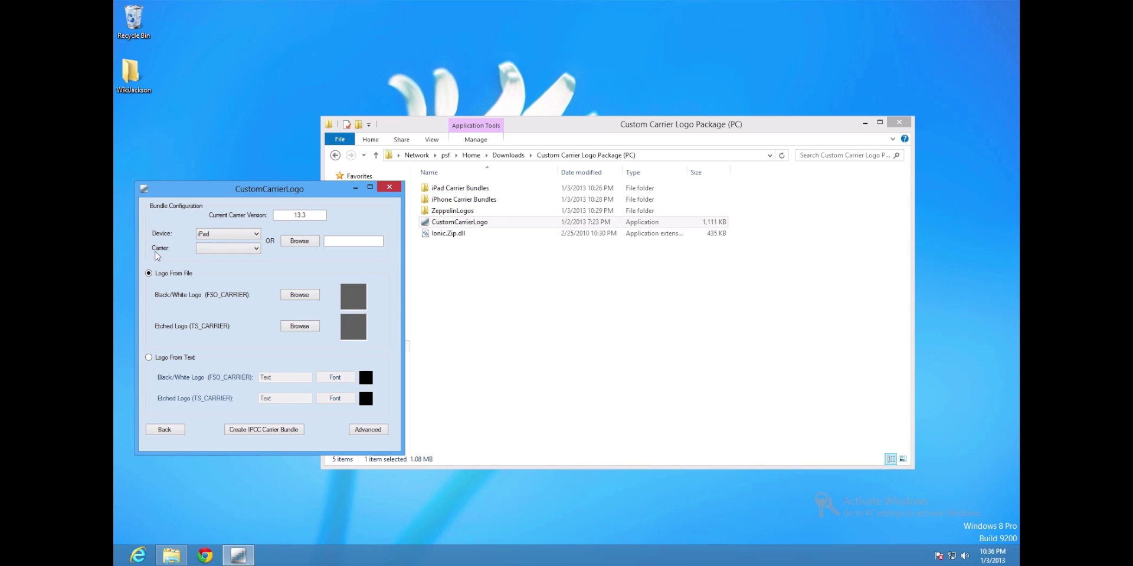
{"action": "left_click", "coordinate": [226, 234]}
{"action": "left_click", "coordinate": [225, 250]}
{"action": "left_click", "coordinate": [206, 251]}
{"action": "scroll", "coordinate": [220, 309], "scroll_direction": "down", "scroll_amount": 15}
{"action": "scroll", "coordinate": [224, 307], "scroll_direction": "down", "scroll_amount": 20}
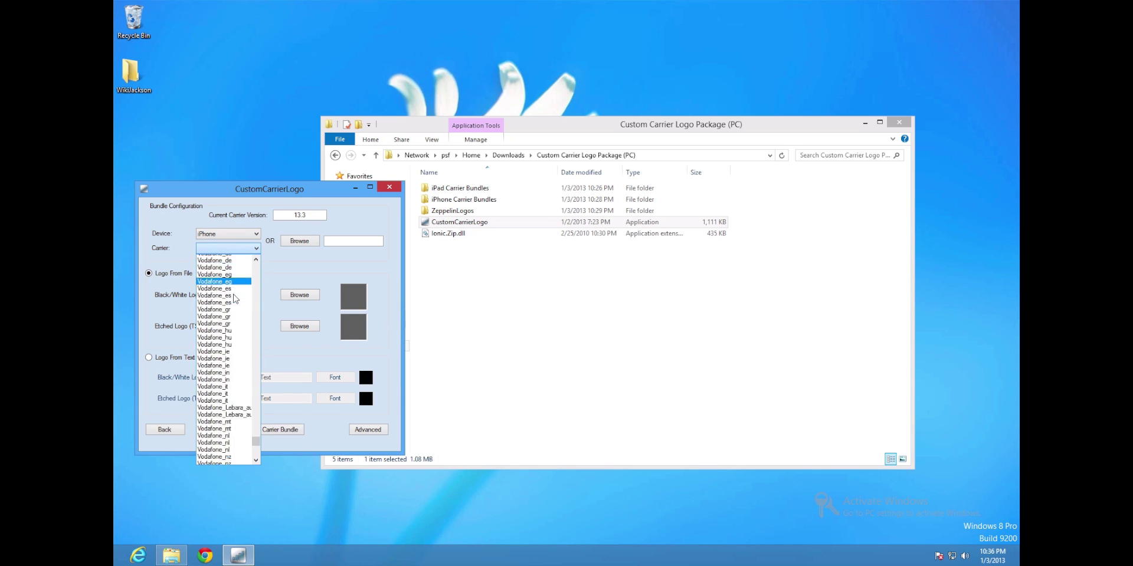
{"action": "scroll", "coordinate": [235, 298], "scroll_direction": "up", "scroll_amount": 5}
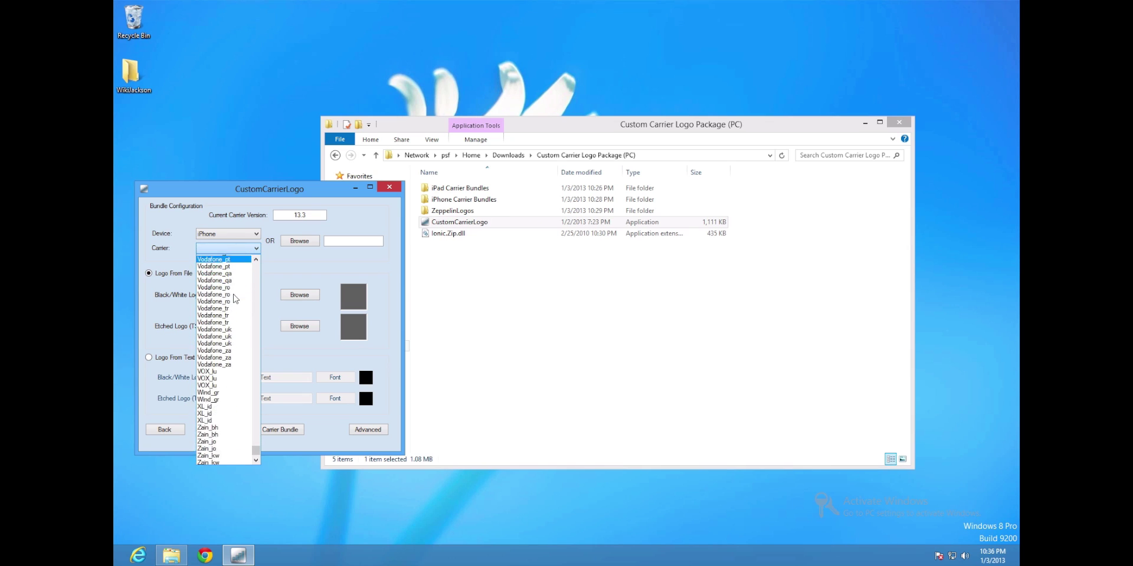
{"action": "left_click", "coordinate": [224, 360]}
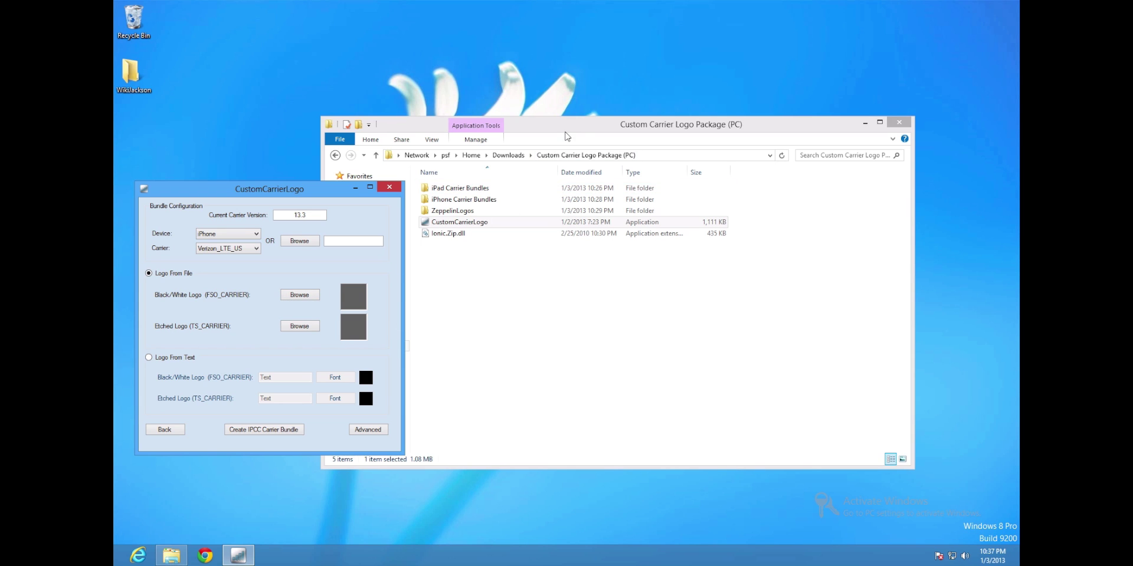
In File Explorer, open ZeppelinLogos and then its WikiJackson Carrier Logos folder.
{"action": "left_click_drag", "start_coordinate": [567, 136], "coordinate": [667, 137]}
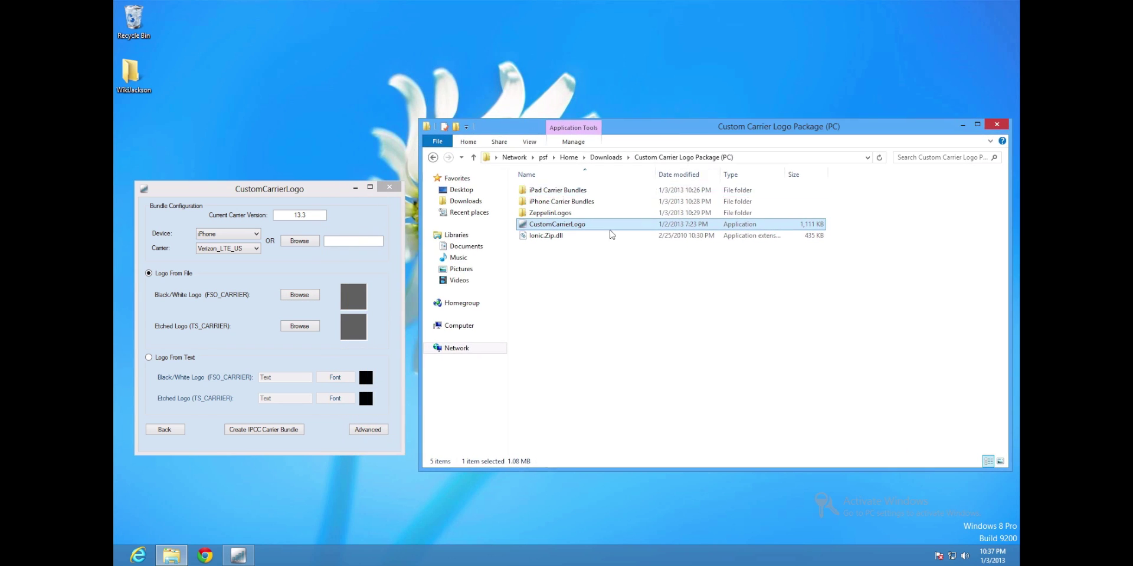
{"action": "left_click", "coordinate": [553, 216]}
{"action": "double_click", "coordinate": [553, 217]}
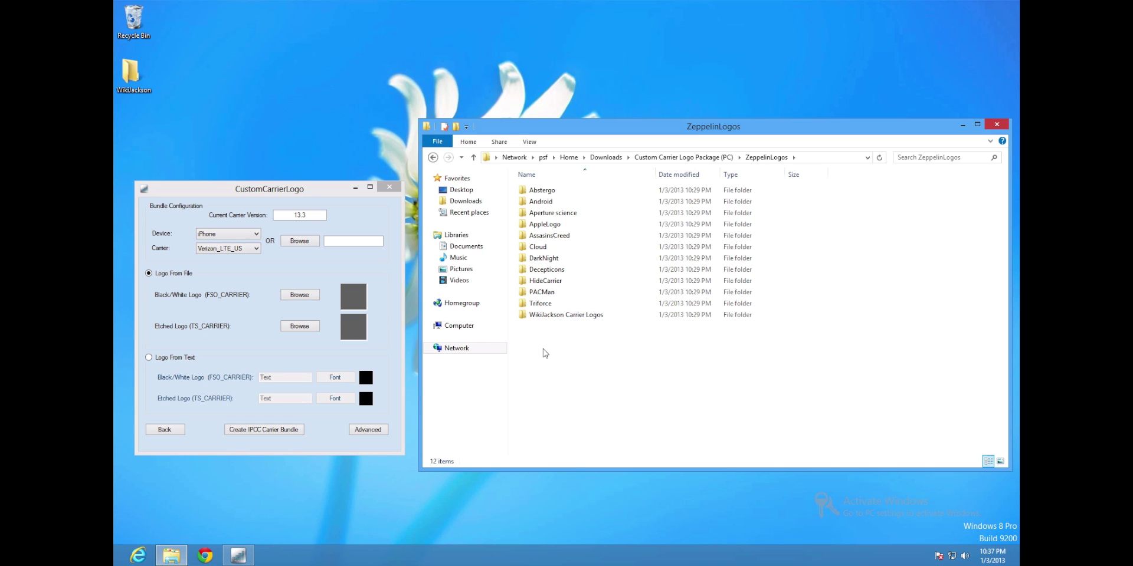
{"action": "double_click", "coordinate": [561, 319]}
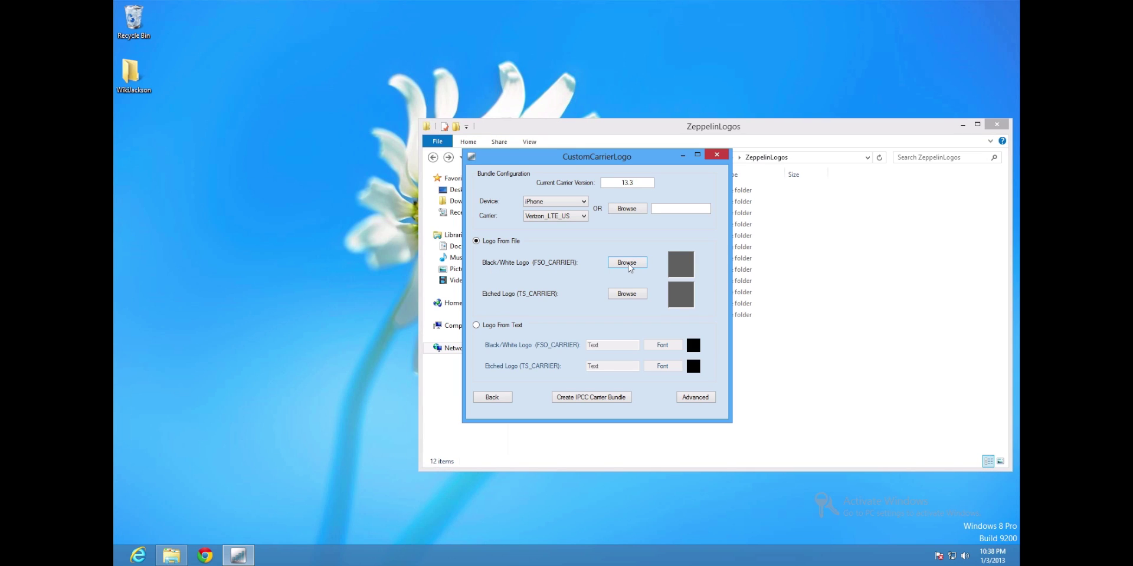
Load black@2x from ZeppelinLogos > WikiJackson Carrier Logos as the Black/White logo.
{"action": "left_click", "coordinate": [629, 264]}
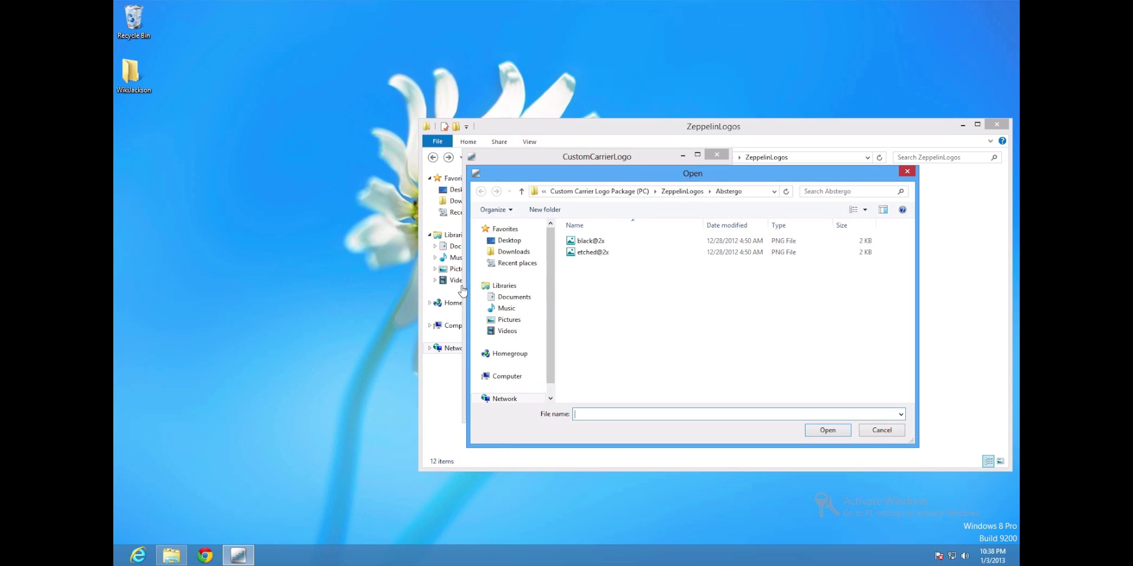
{"action": "left_click", "coordinate": [503, 253]}
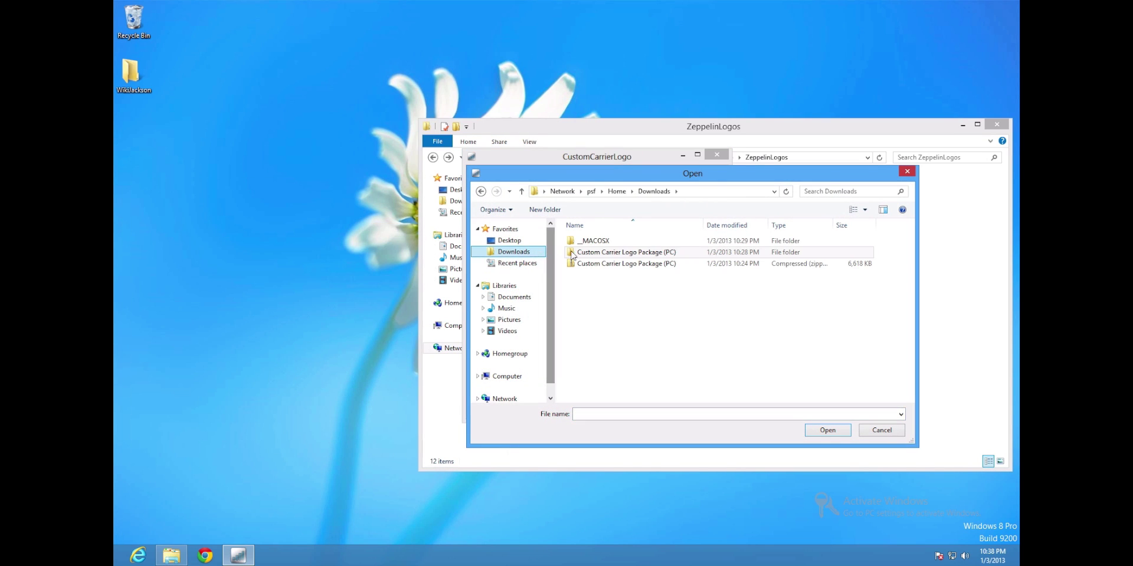
{"action": "left_click", "coordinate": [586, 254]}
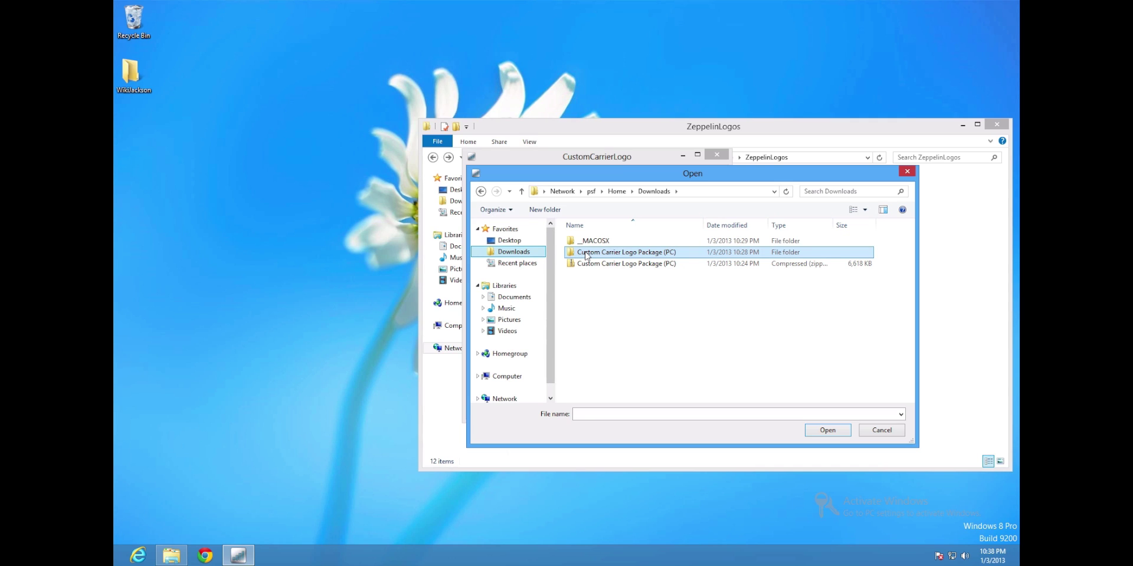
{"action": "double_click", "coordinate": [586, 254]}
{"action": "left_click", "coordinate": [590, 266]}
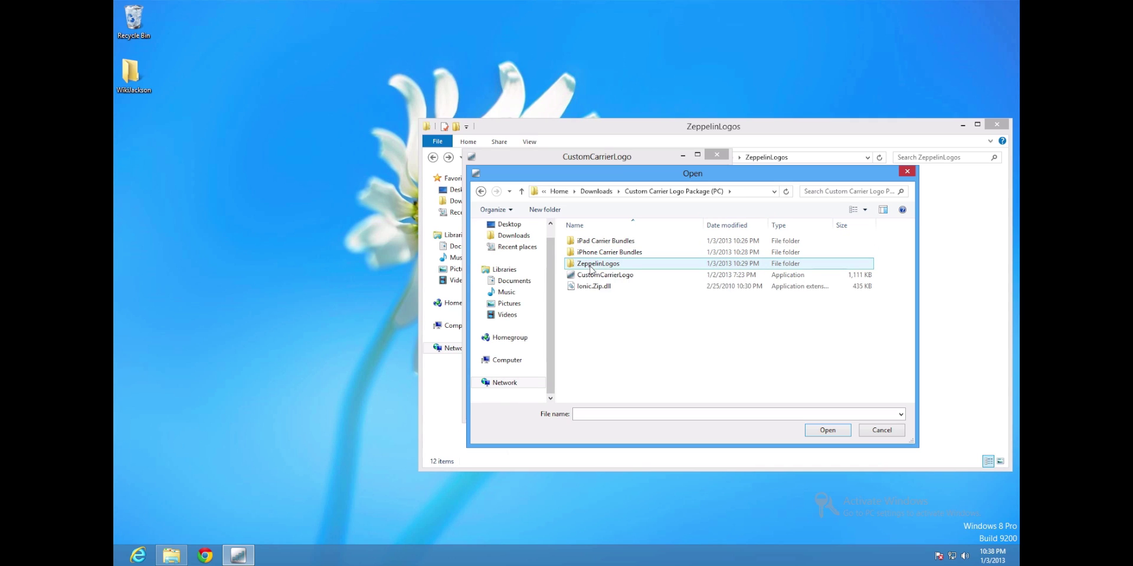
{"action": "double_click", "coordinate": [590, 266]}
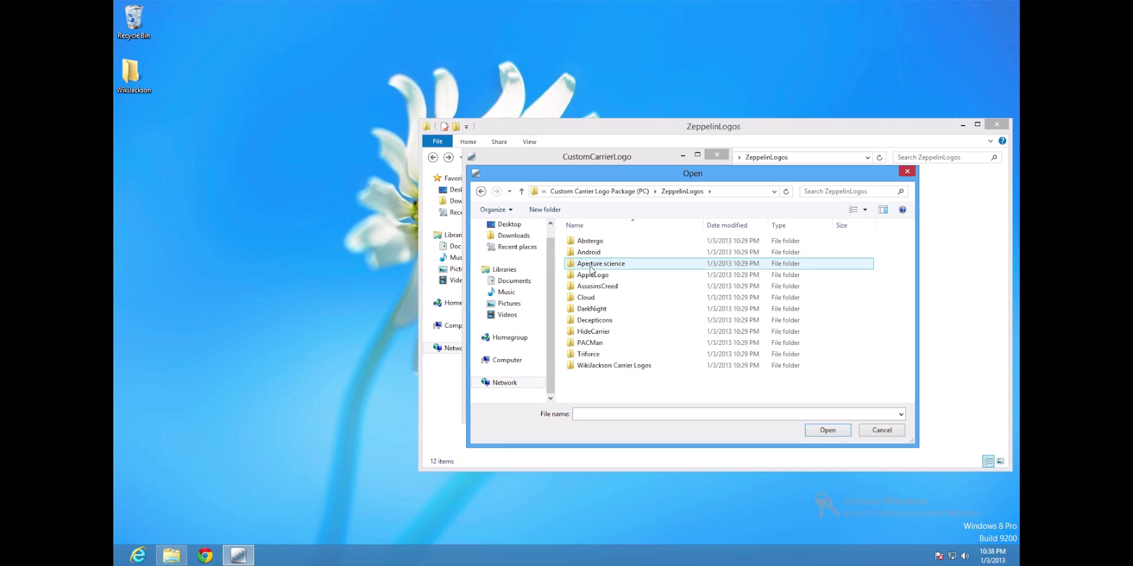
{"action": "left_click", "coordinate": [609, 370]}
{"action": "double_click", "coordinate": [609, 370]}
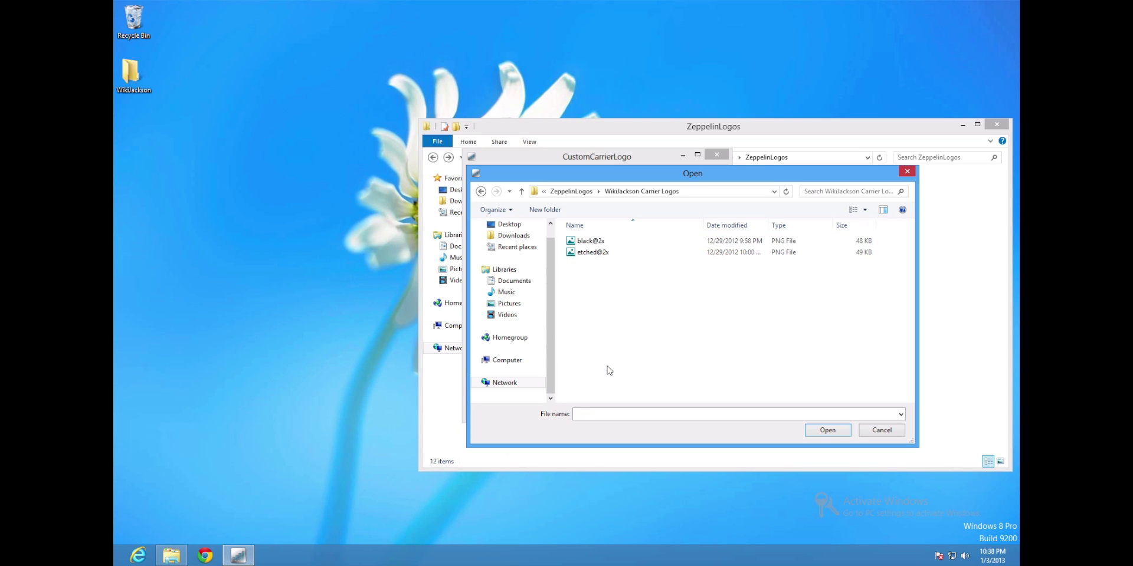
{"action": "left_click", "coordinate": [605, 242]}
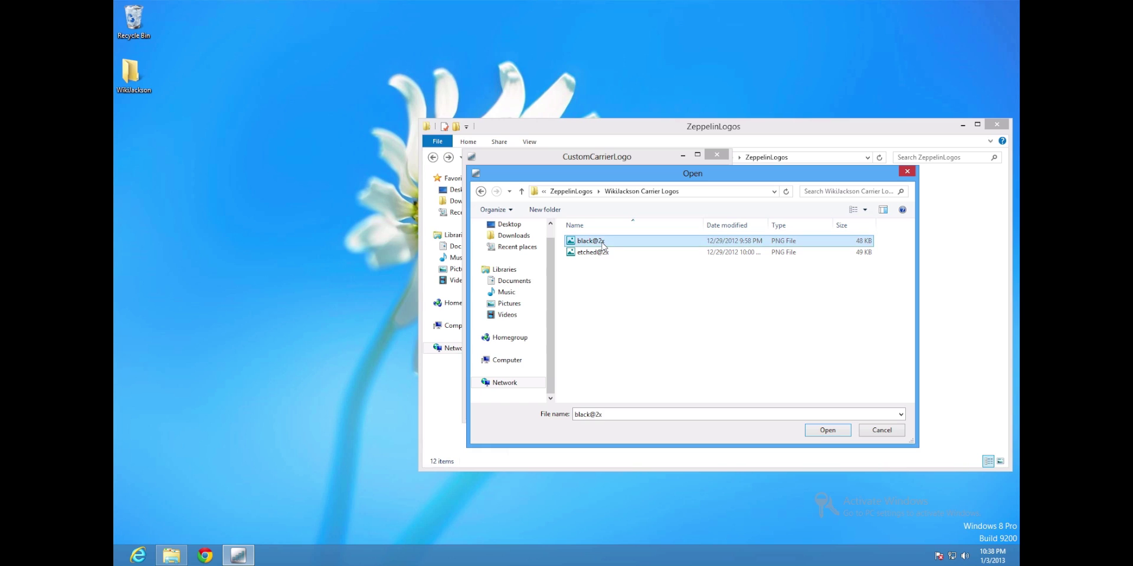
{"action": "left_click", "coordinate": [826, 431]}
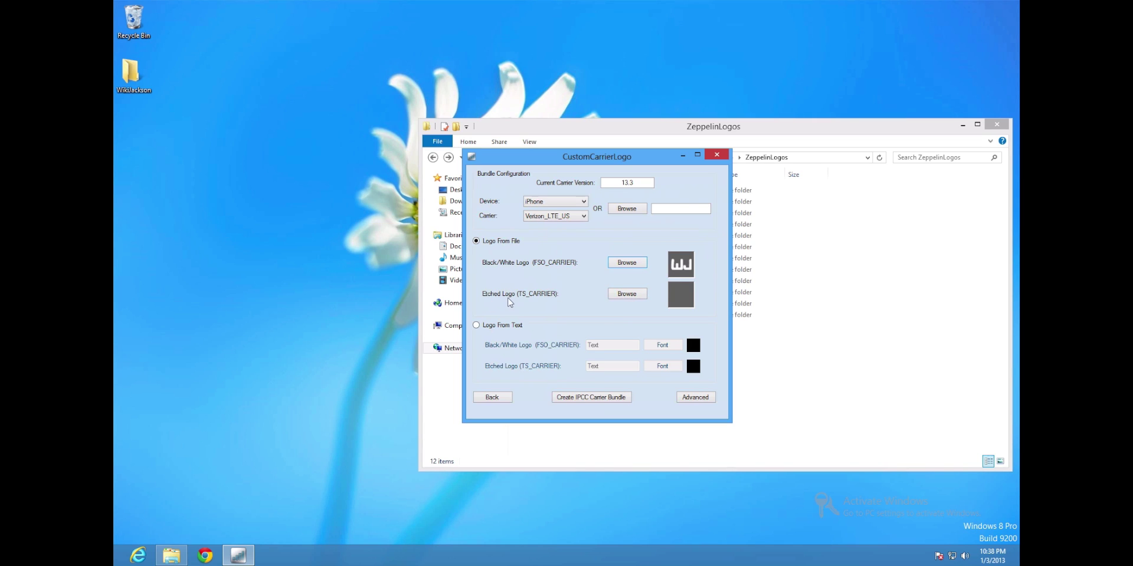
Load etched@2x from the same folder as the Etched logo.
{"action": "left_click", "coordinate": [627, 294]}
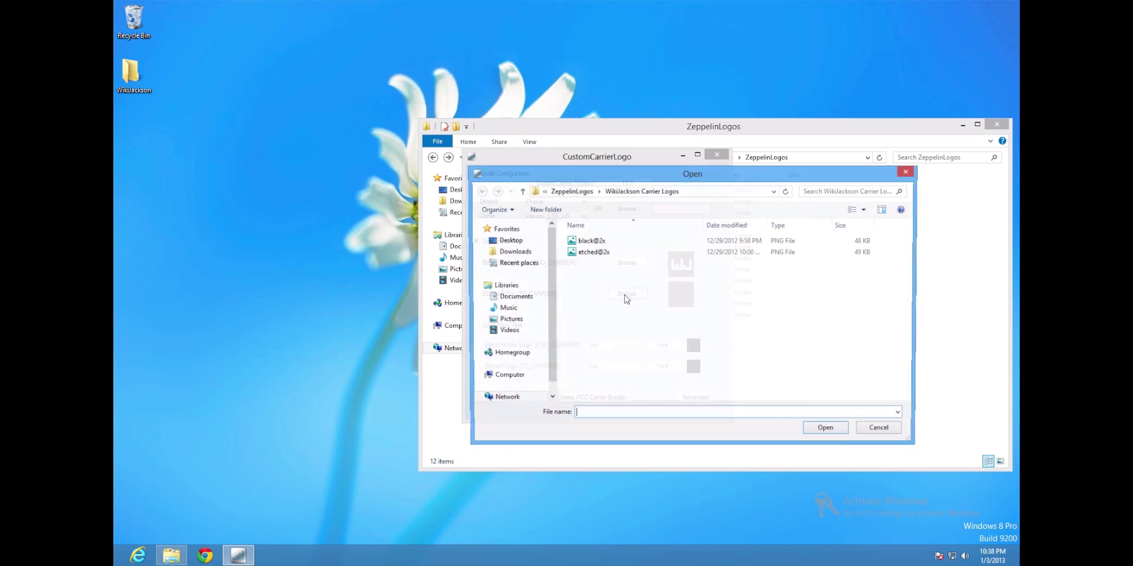
{"action": "left_click", "coordinate": [586, 255]}
{"action": "left_click", "coordinate": [585, 258]}
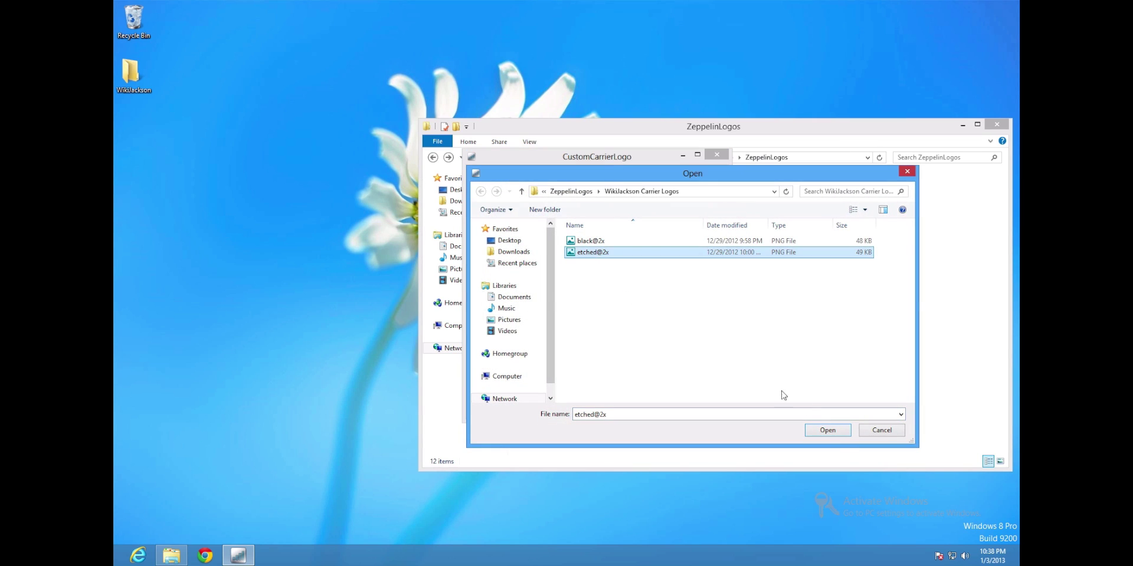
{"action": "left_click", "coordinate": [832, 434]}
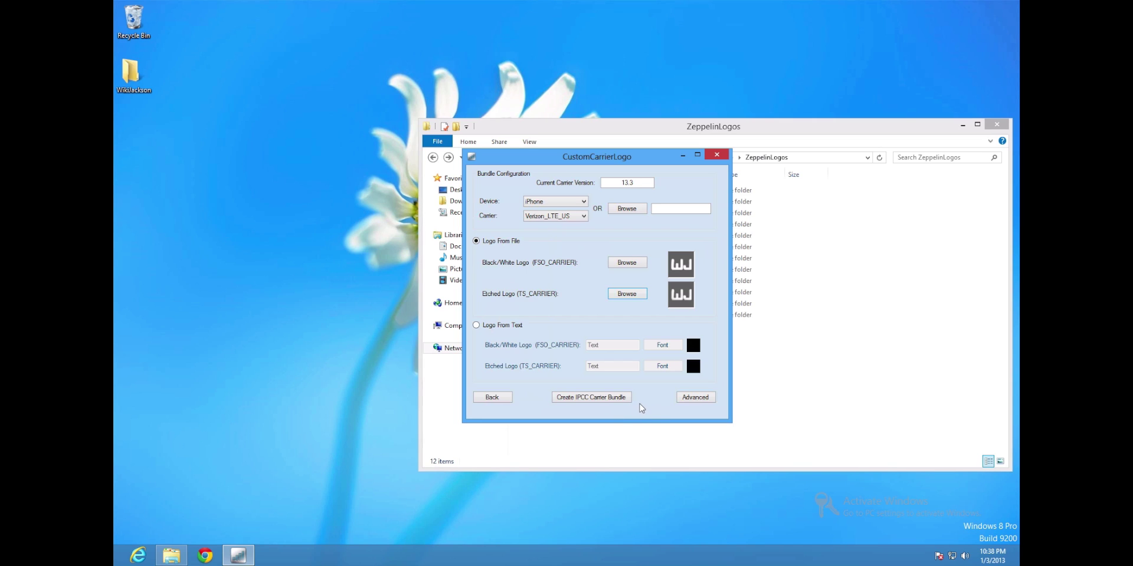
Create the IPCC carrier bundle, dismiss the success message, and select the new Verizon file on the desktop.
{"action": "left_click", "coordinate": [593, 399]}
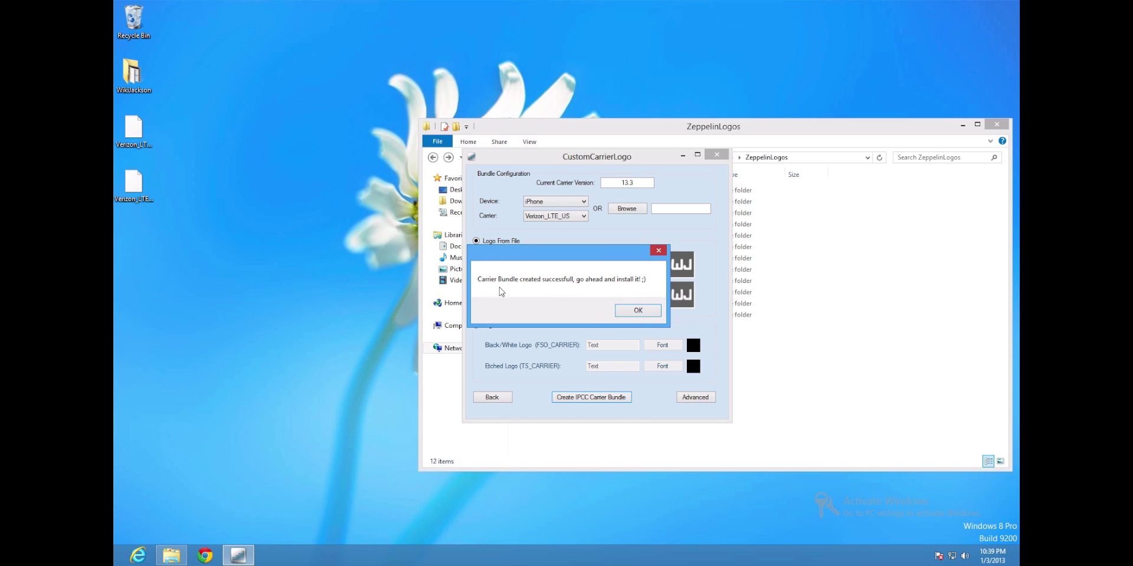
{"action": "left_click", "coordinate": [638, 313]}
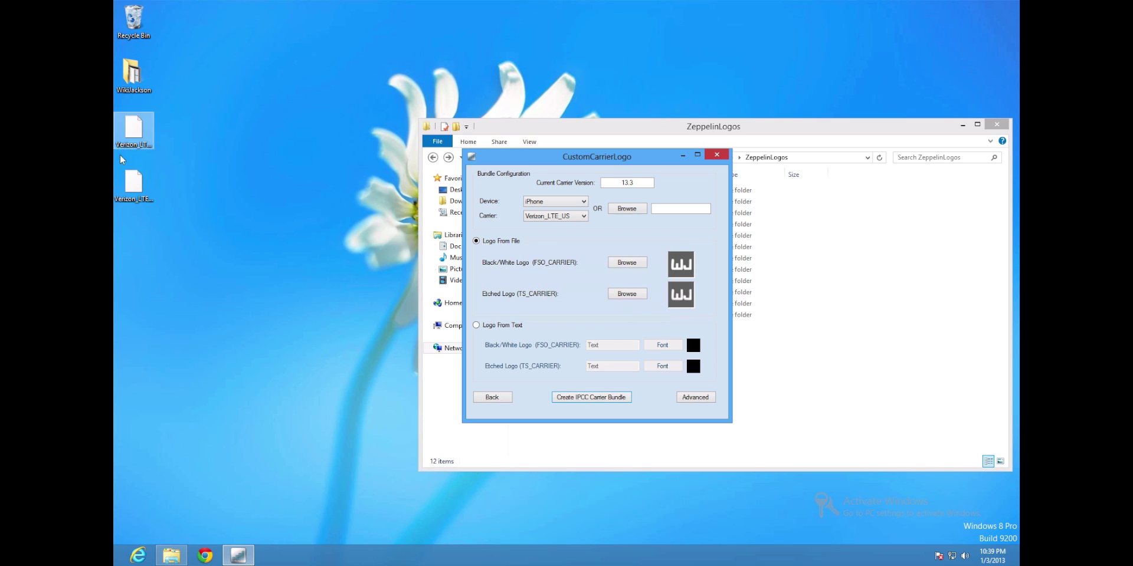
{"action": "left_click", "coordinate": [134, 136]}
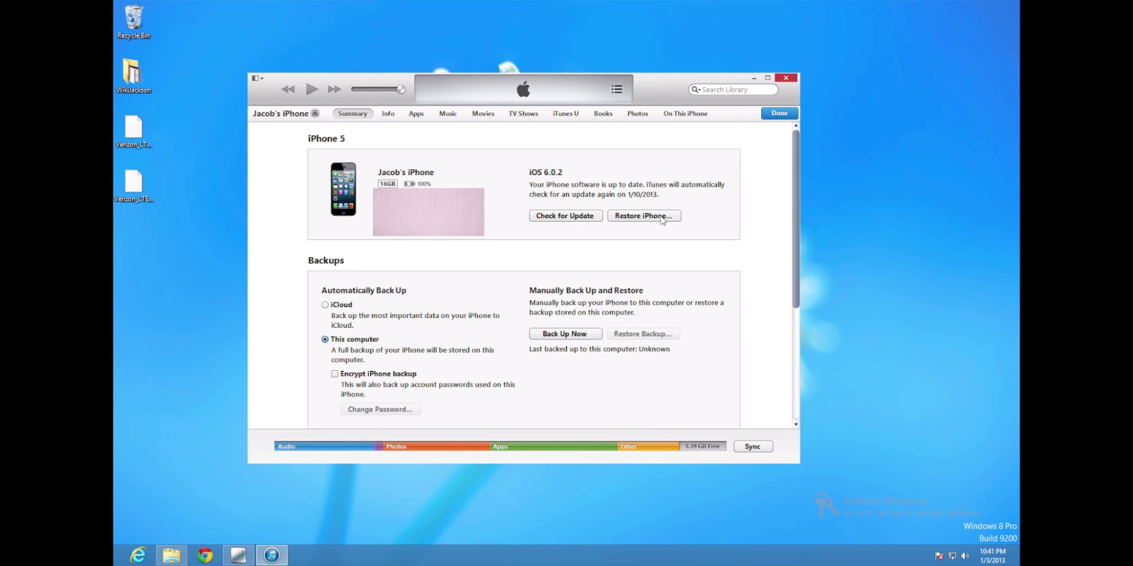
Install Verizon_LTE_US_13.4.ipcc from the macmini Desktop onto the iPhone, filtering for Carrier Configuration (*.ipcc) files.
{"action": "left_click", "coordinate": [662, 217], "text": "shift"}
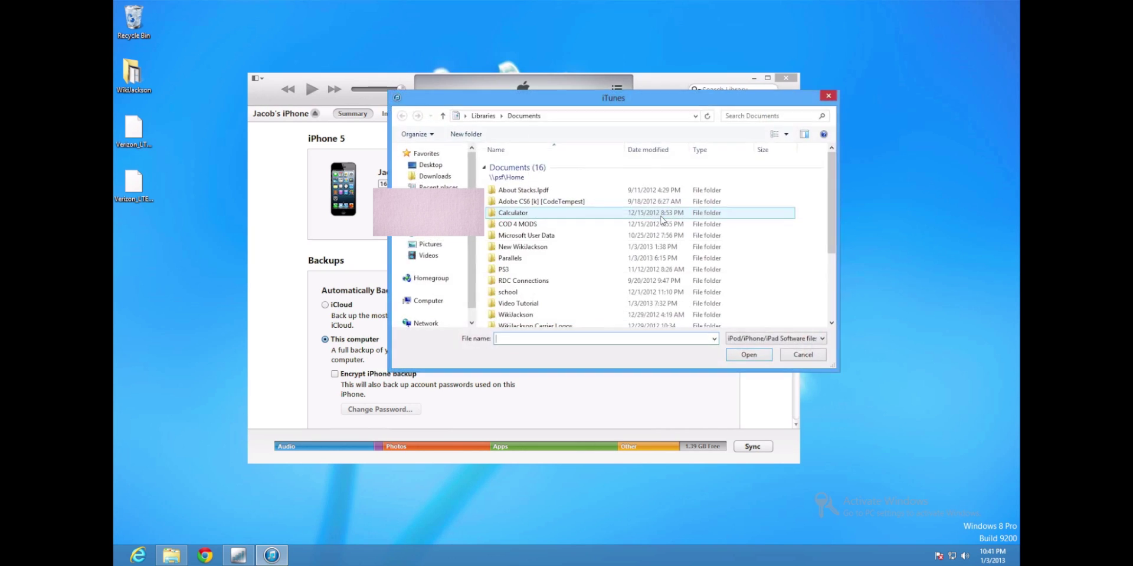
{"action": "left_click", "coordinate": [441, 181]}
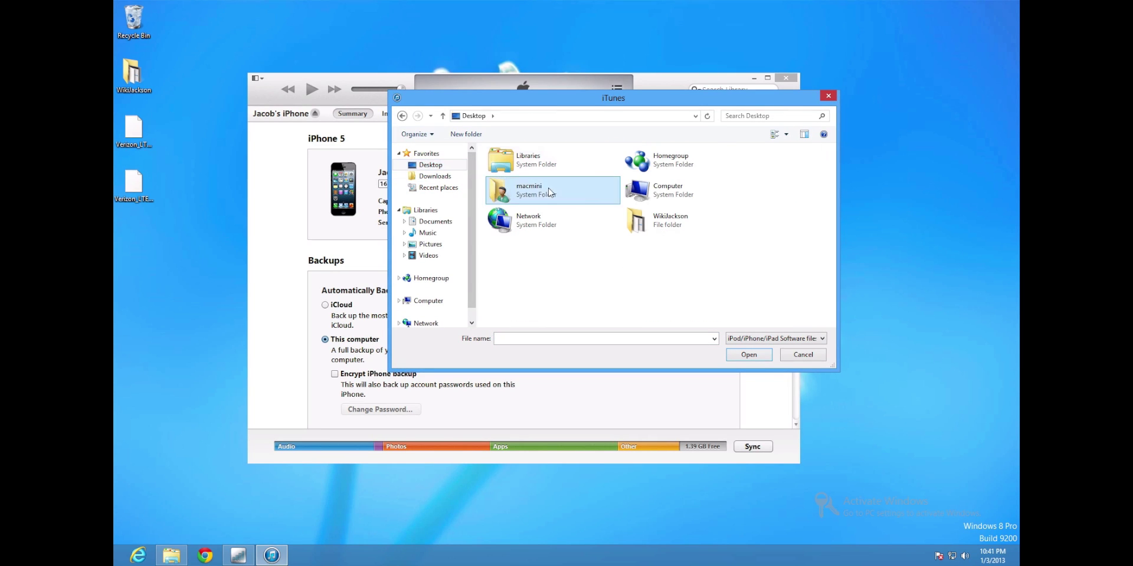
{"action": "double_click", "coordinate": [550, 193]}
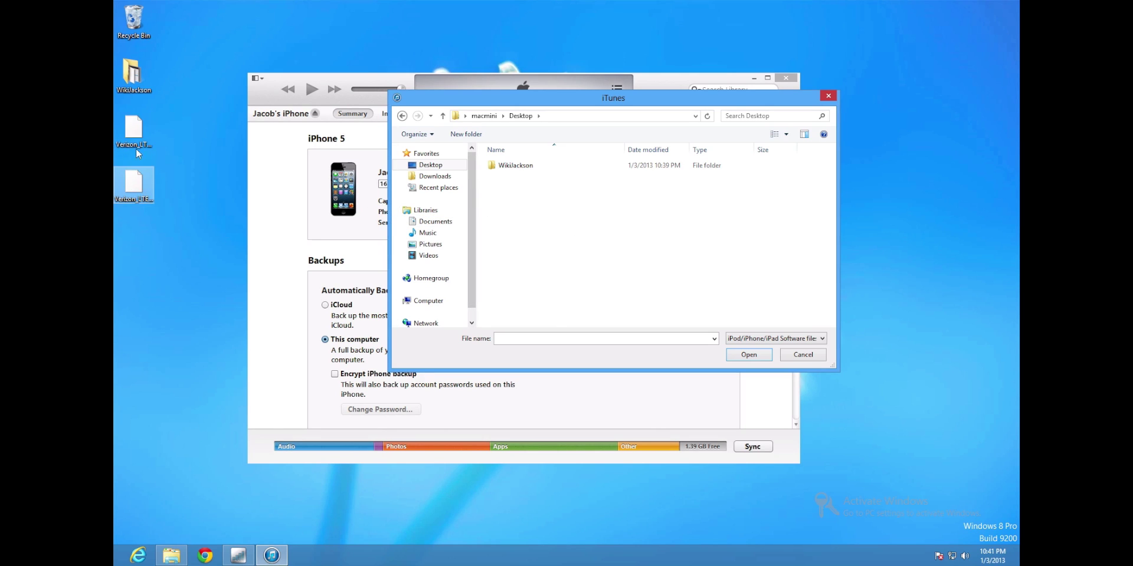
{"action": "left_click", "coordinate": [804, 342]}
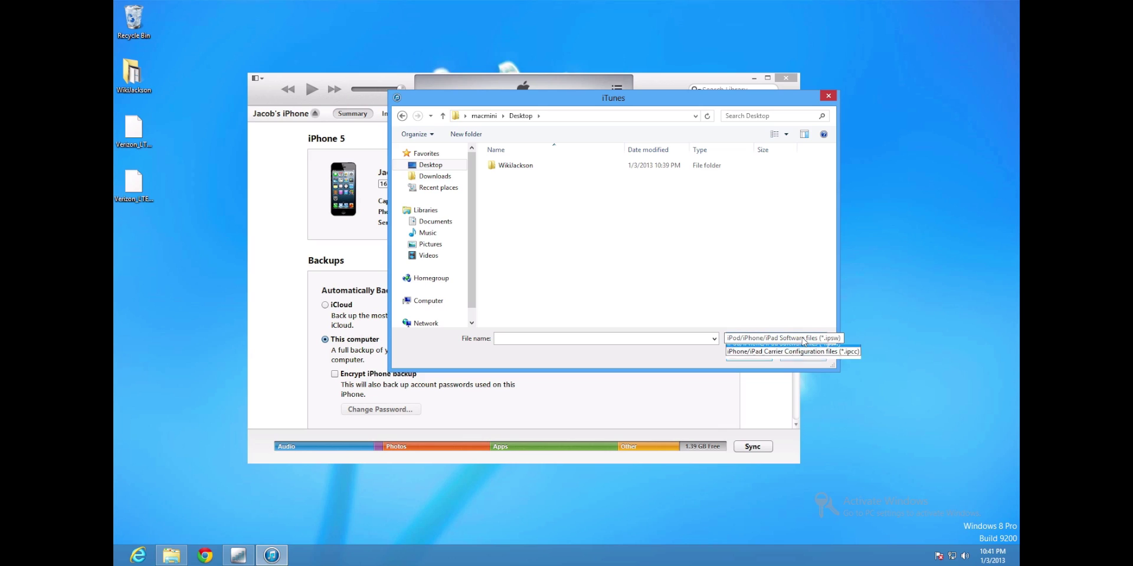
{"action": "left_click", "coordinate": [845, 358]}
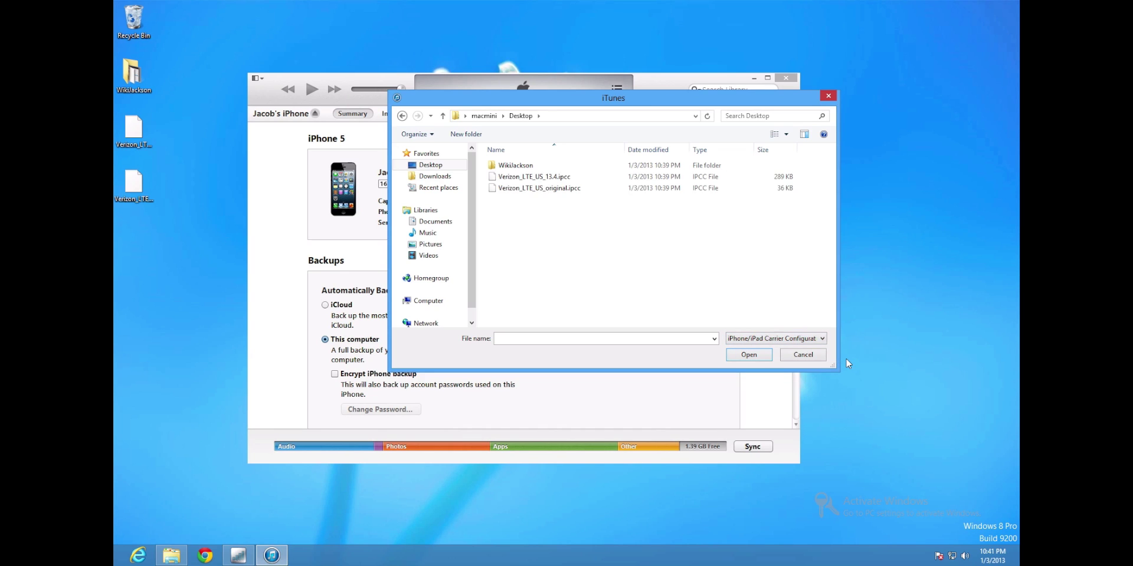
{"action": "left_click", "coordinate": [552, 180]}
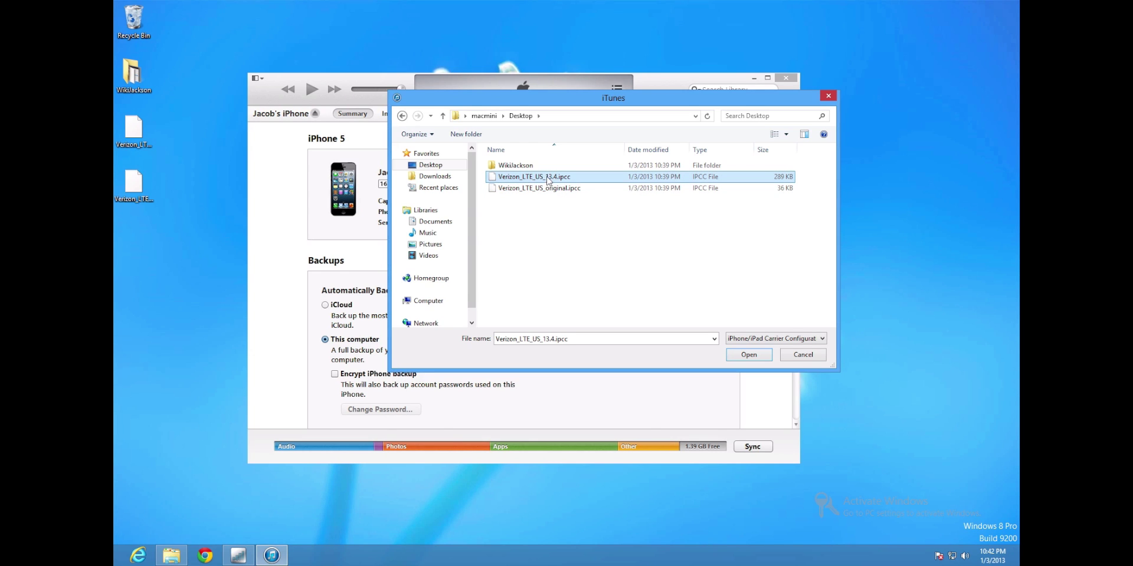
{"action": "left_click", "coordinate": [732, 353]}
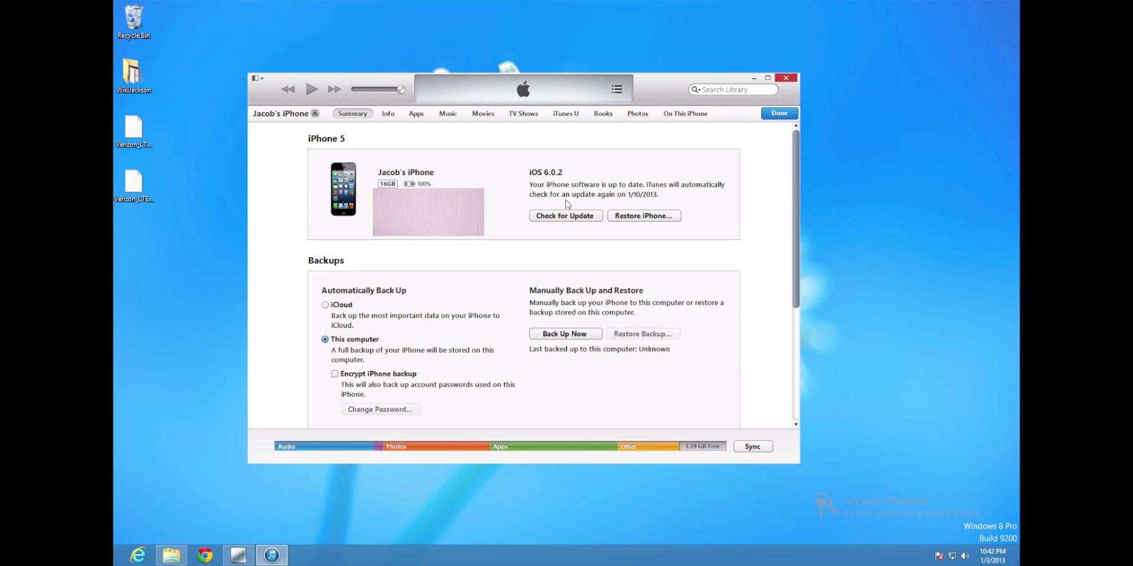
Install Verizon_LTE_US_original.ipcc on the iPhone via the *.ipcc file filter.
{"action": "left_click", "coordinate": [639, 216], "text": "shift"}
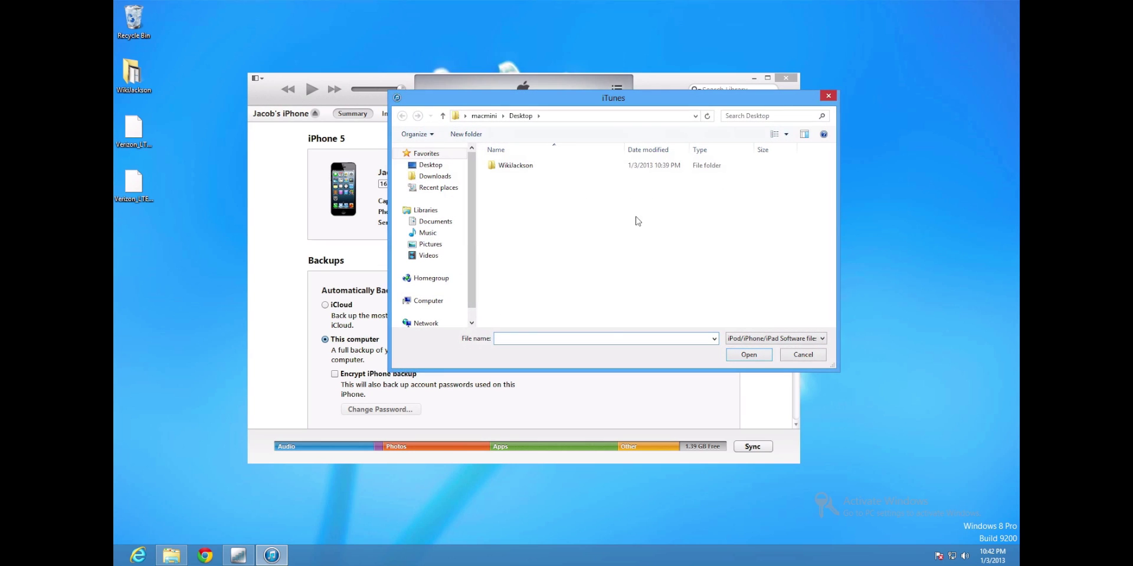
{"action": "left_click", "coordinate": [808, 340]}
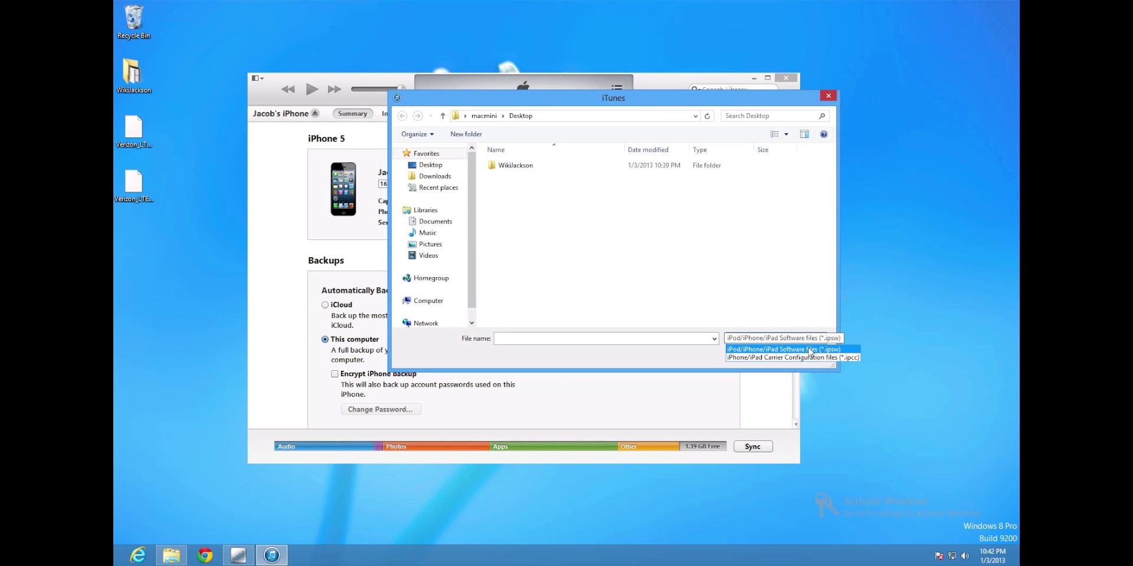
{"action": "left_click", "coordinate": [828, 362]}
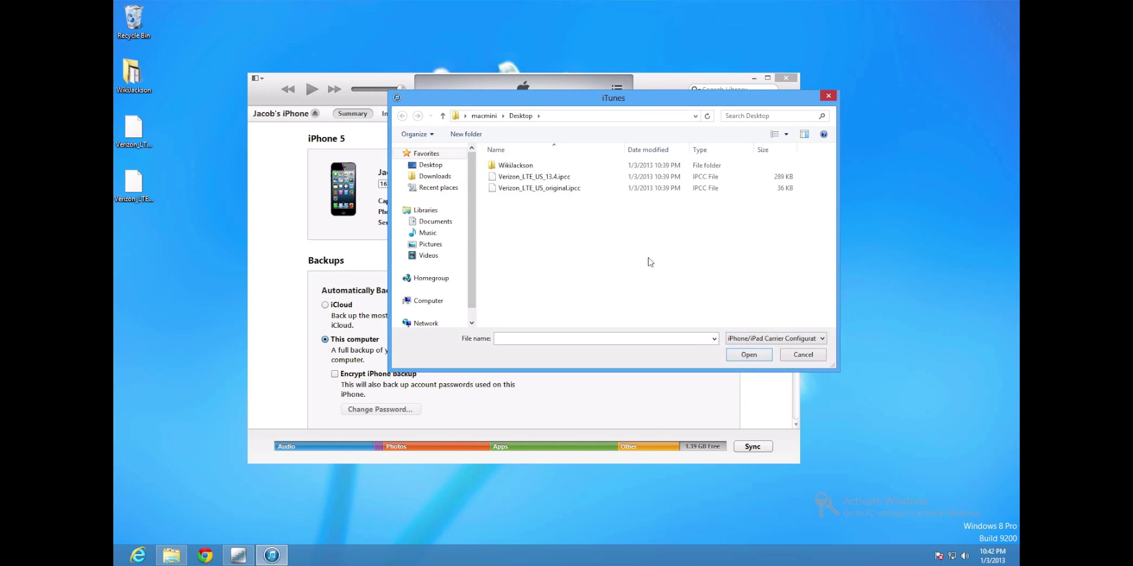
{"action": "left_click", "coordinate": [543, 194]}
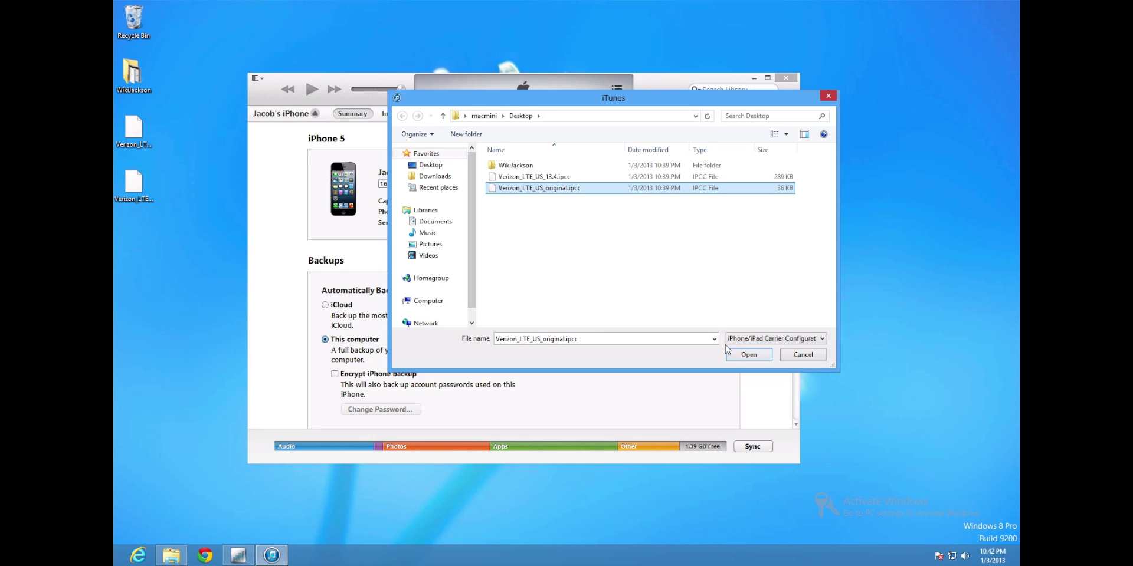
{"action": "left_click", "coordinate": [747, 354]}
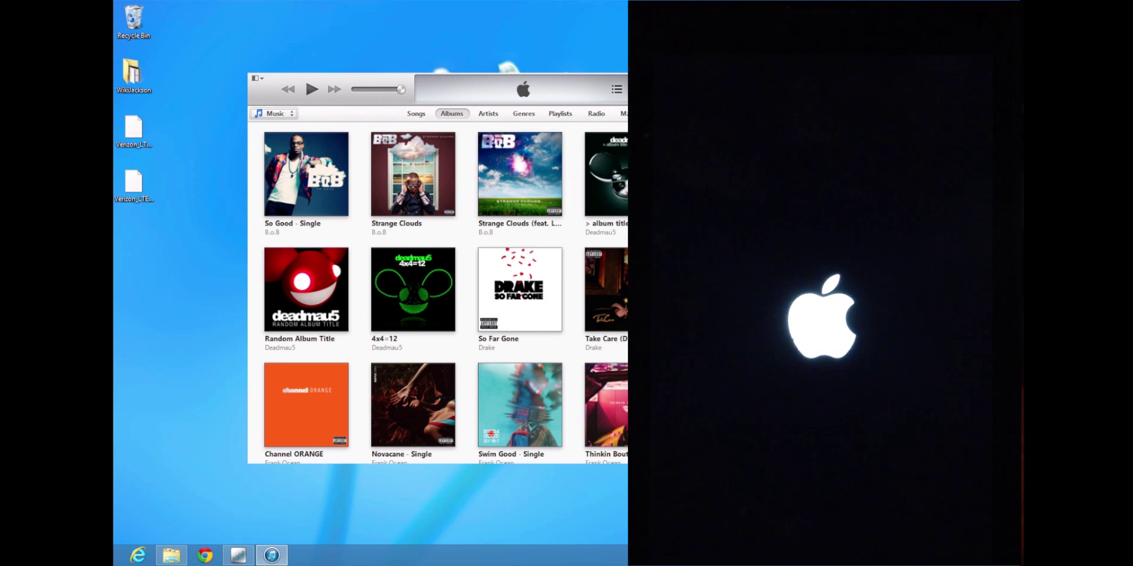
Quit iTunes with Alt+F4.
{"action": "key", "text": "alt+F4"}
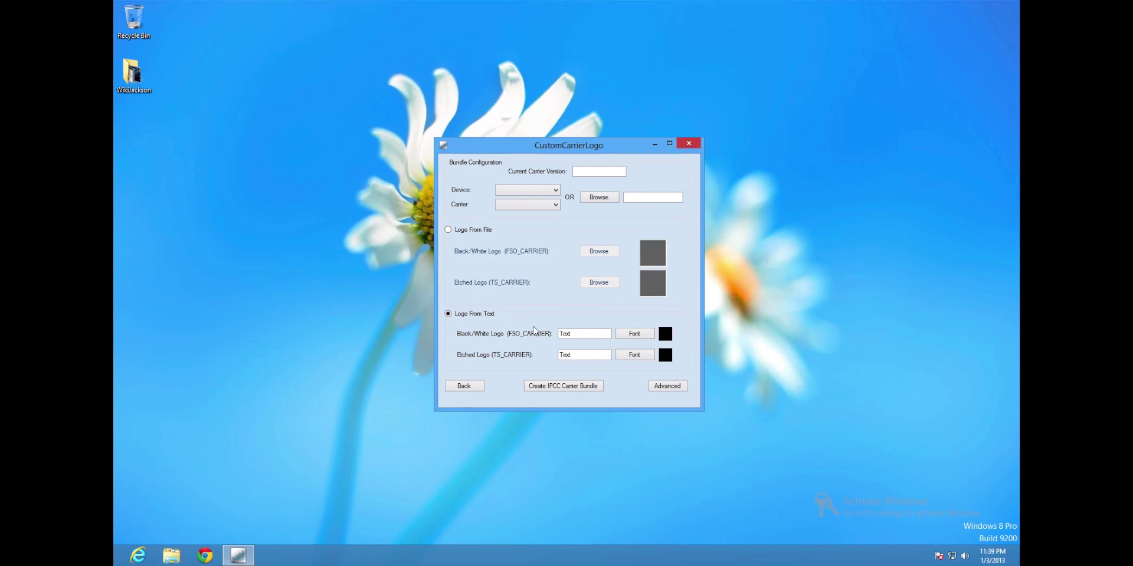
Select the placeholder Text in both logo fields, then settle on Logo From File instead of Logo From Text.
{"action": "double_click", "coordinate": [566, 334]}
{"action": "double_click", "coordinate": [564, 354]}
{"action": "left_click", "coordinate": [467, 231]}
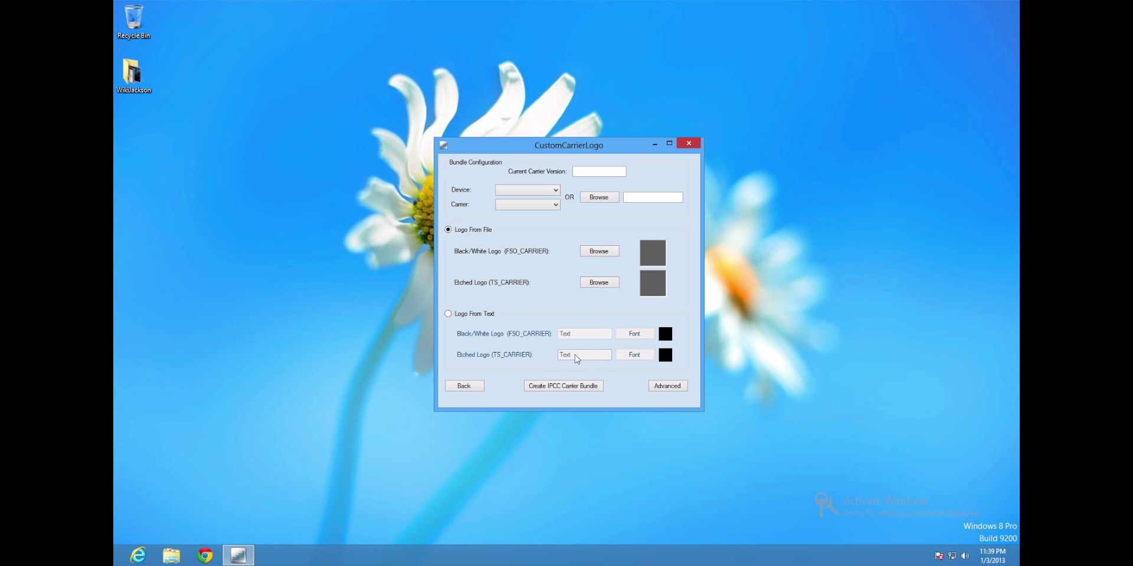
{"action": "left_click", "coordinate": [477, 317]}
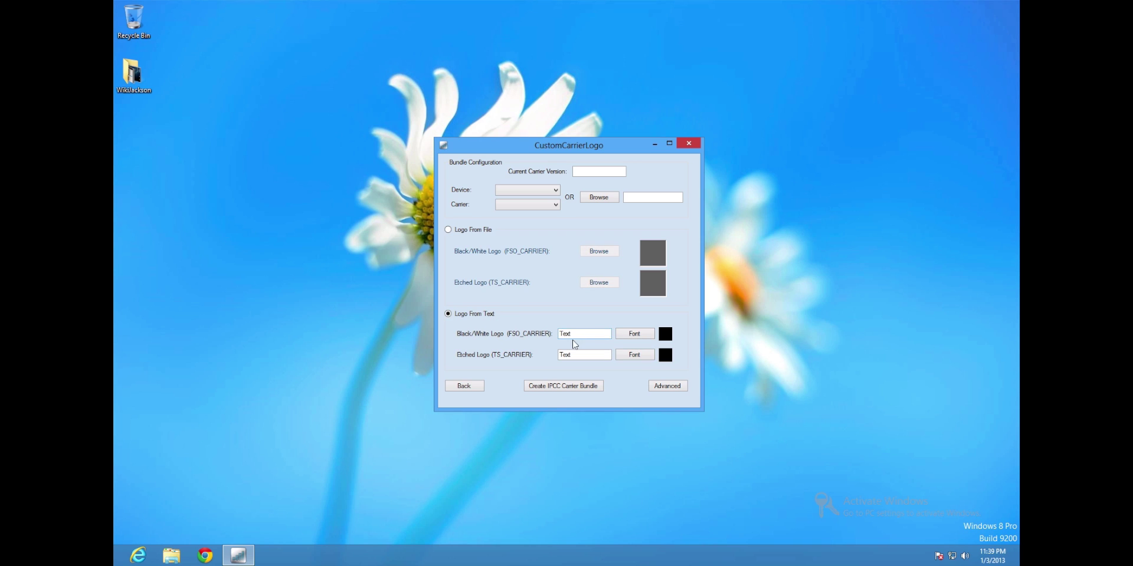
{"action": "left_click", "coordinate": [488, 232]}
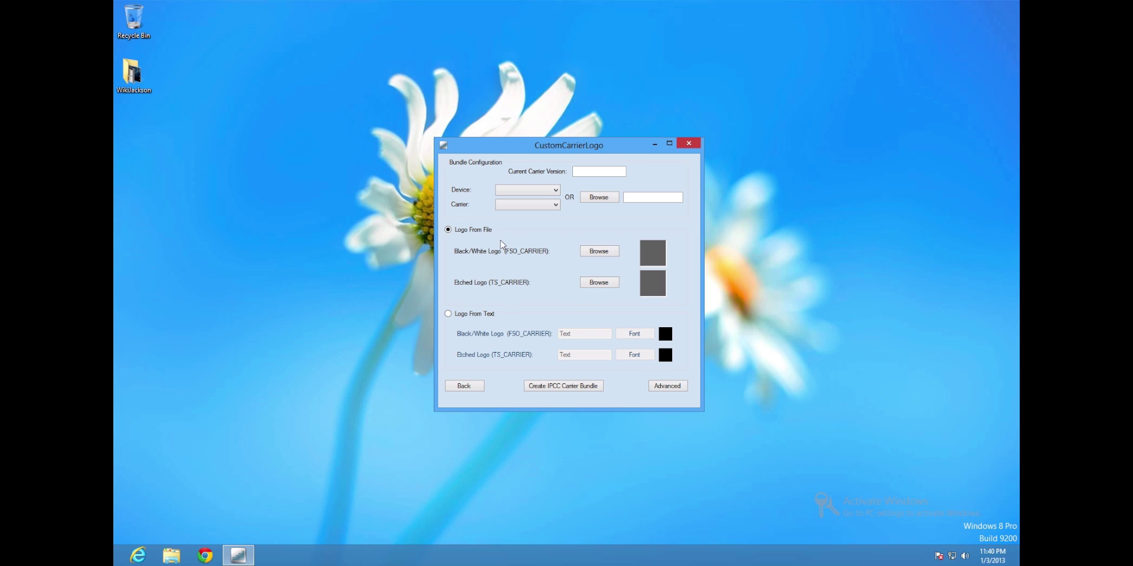